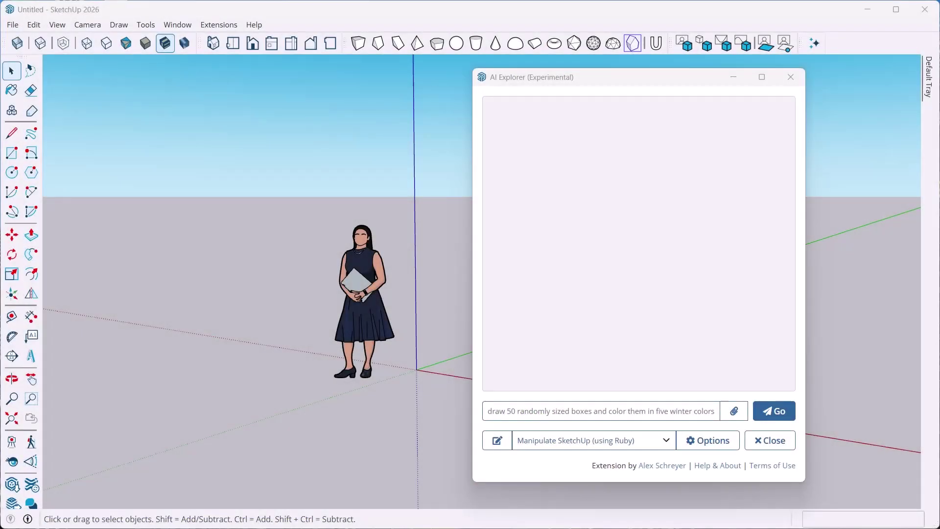
mouse_move(639, 76)
mouse_down()
mouse_move(652, 74)
mouse_move(631, 77)
mouse_up()
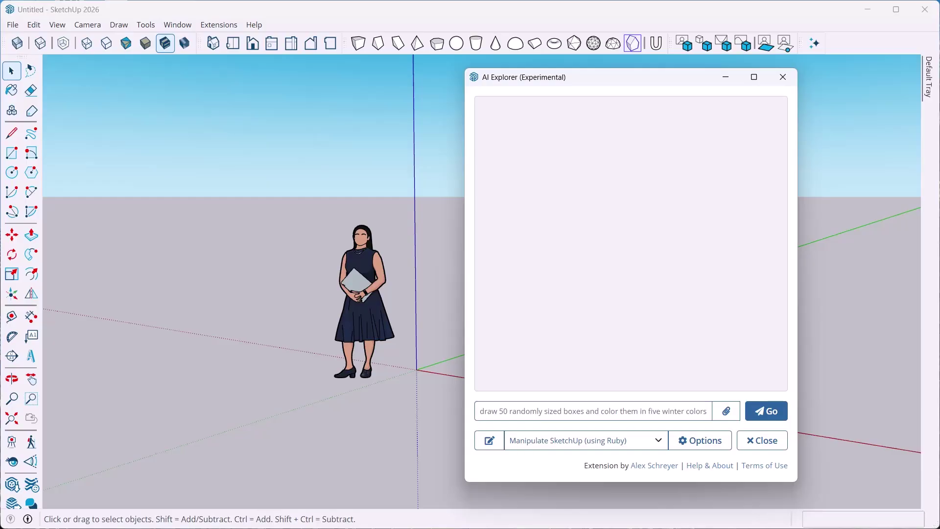
drag(632, 77, 629, 81)
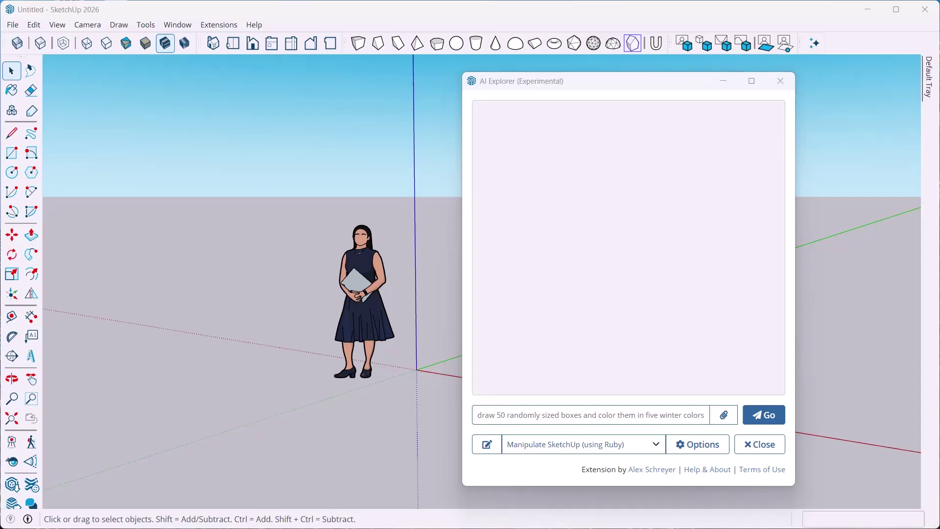
drag(352, 0, 398, 0)
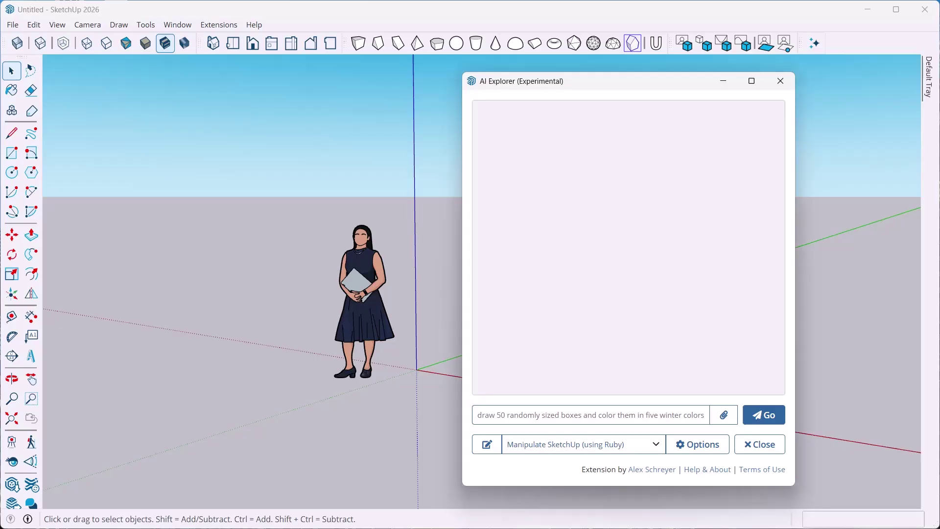
Step: Close the AI Explorer dialog and reopen it from the AI Explorer extension's commands
click(781, 81)
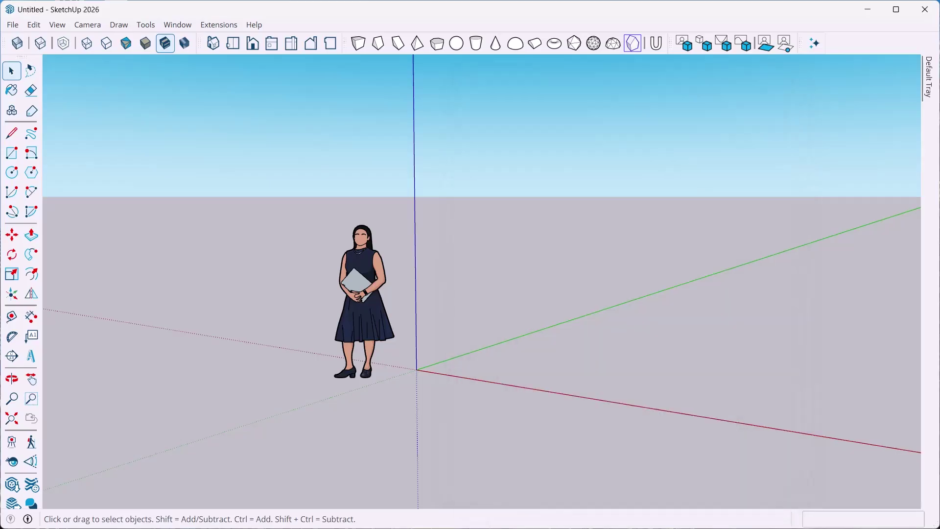
click(219, 25)
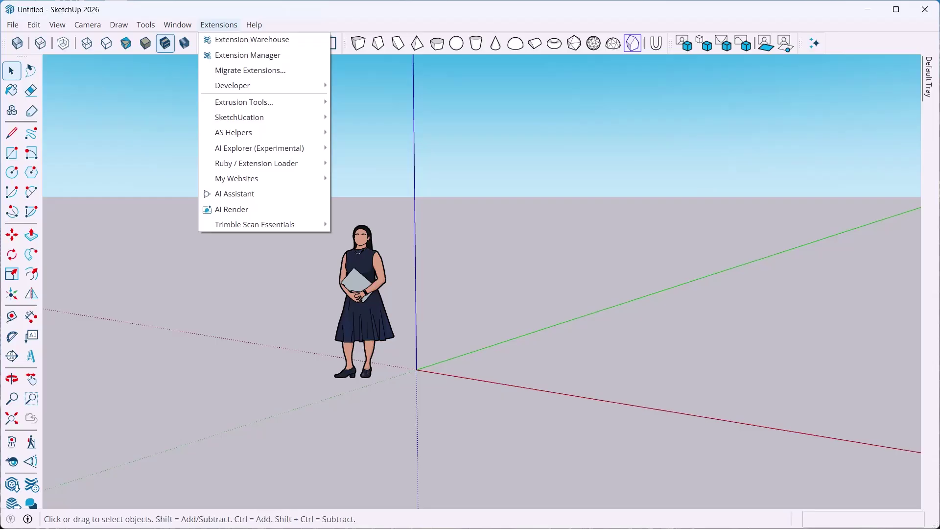
mouse_move(259, 148)
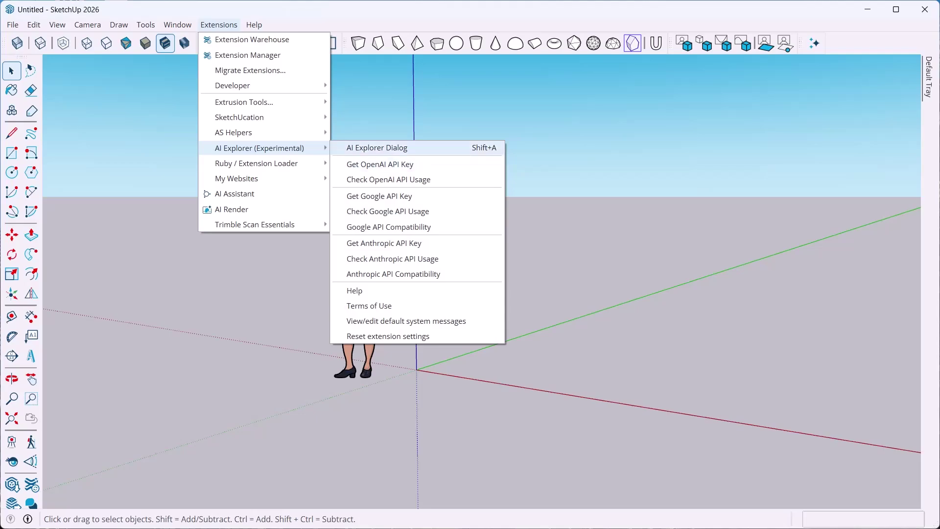
click(377, 147)
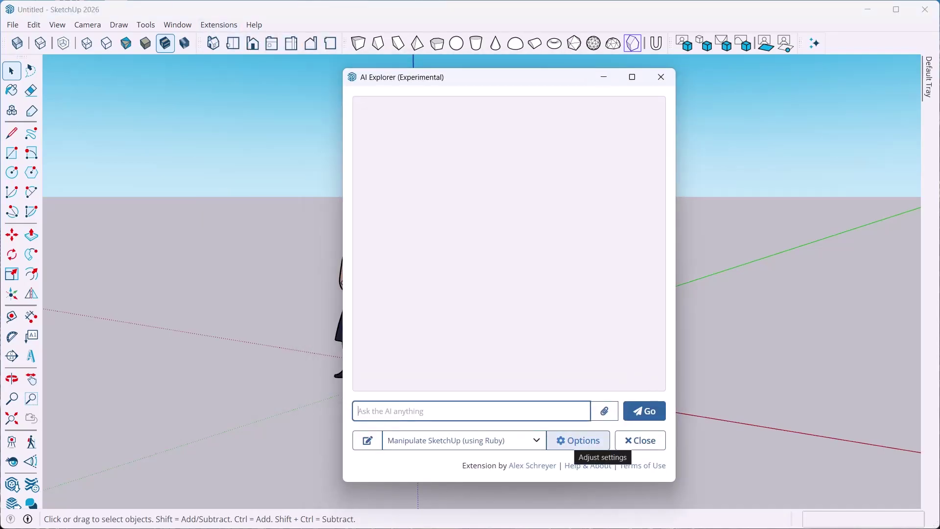
Step: Review the AI Explorer options, including the AI model, API key and endpoint URL fields, and close them
click(578, 440)
scroll(551, 301, down, 4)
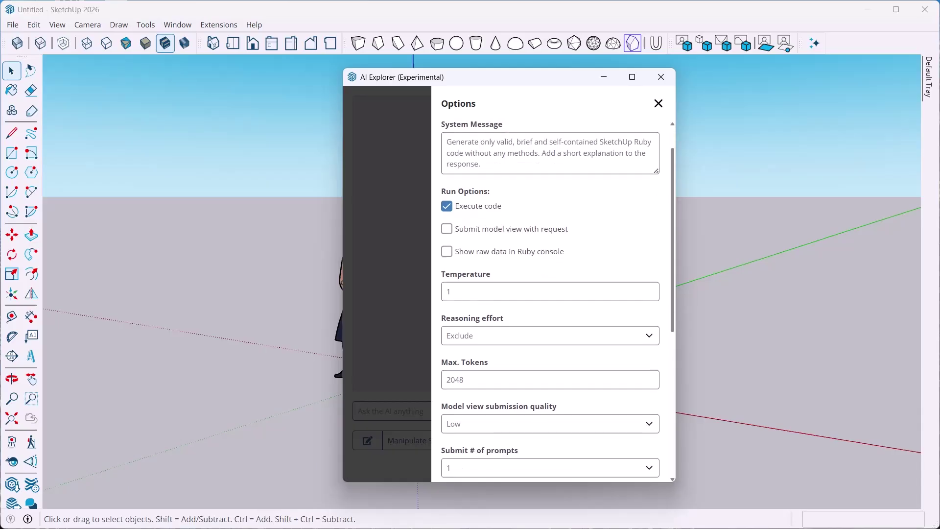
scroll(551, 301, down, 3)
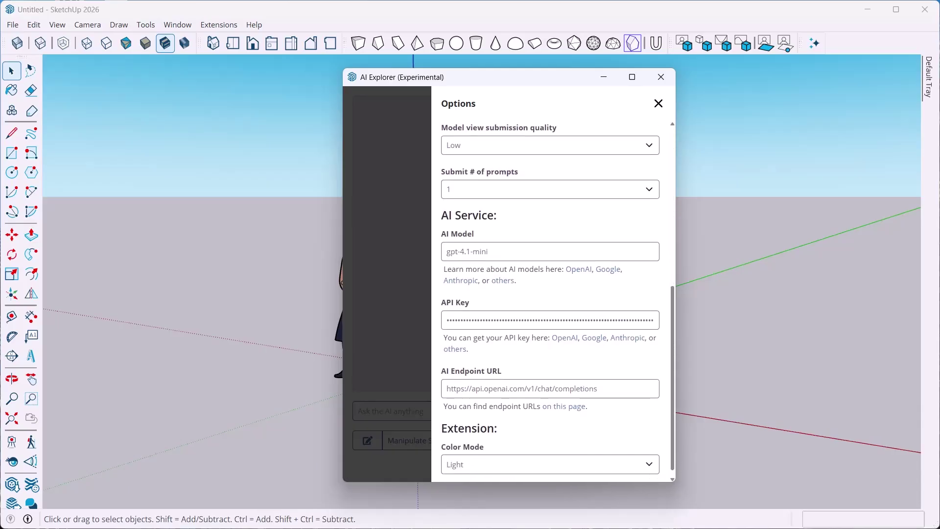
double_click(551, 309)
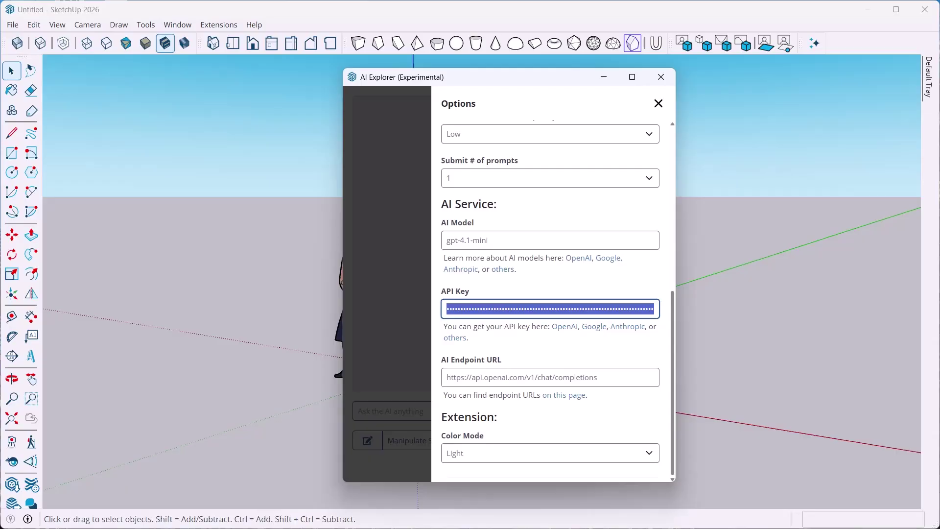
key(Tab)
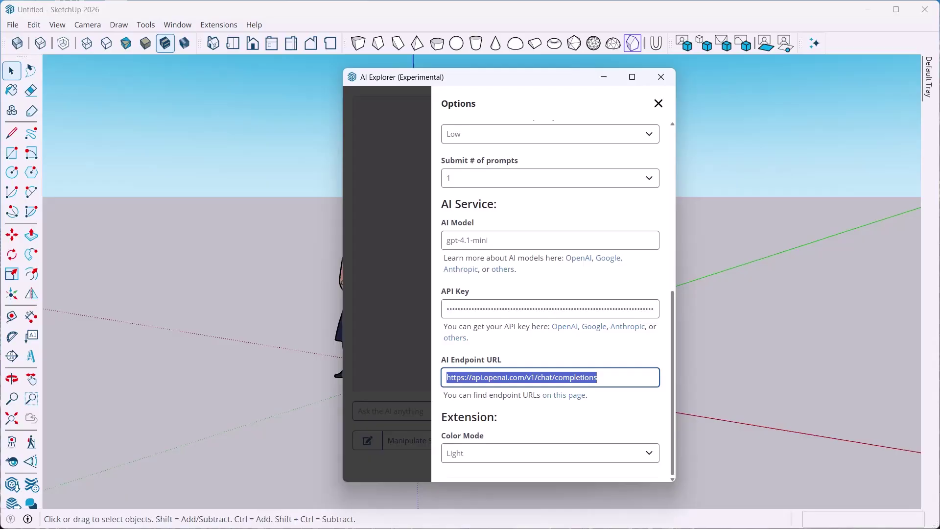
key(shift+Tab)
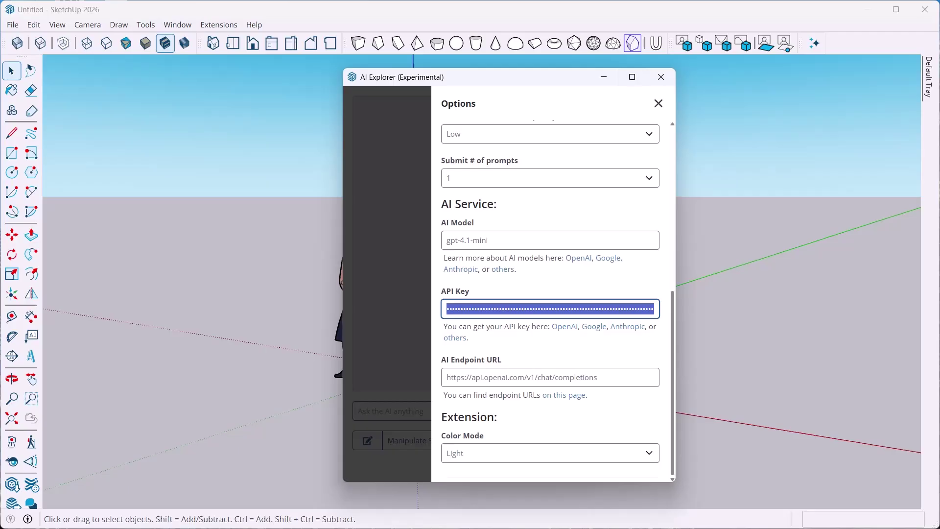
click(659, 103)
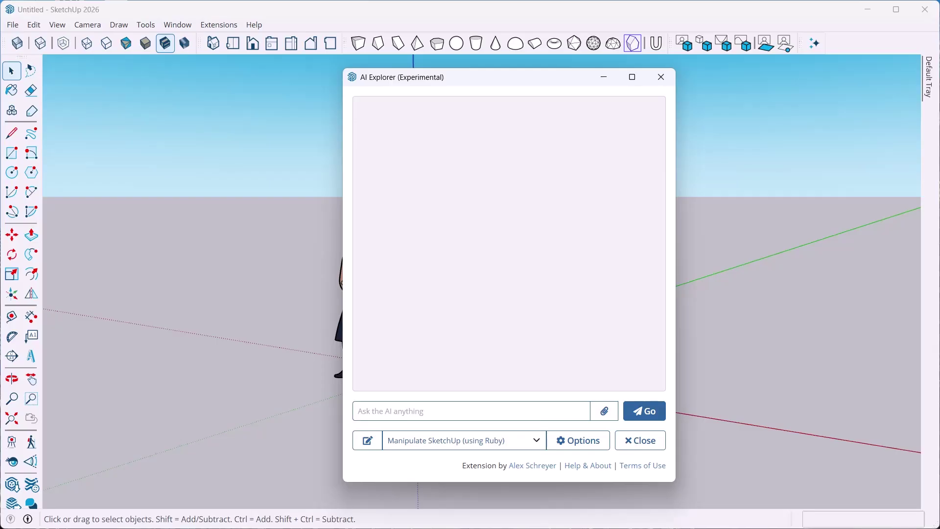
Step: Set the AI Explorer use case to Chat about SketchUp
drag(509, 77, 466, 78)
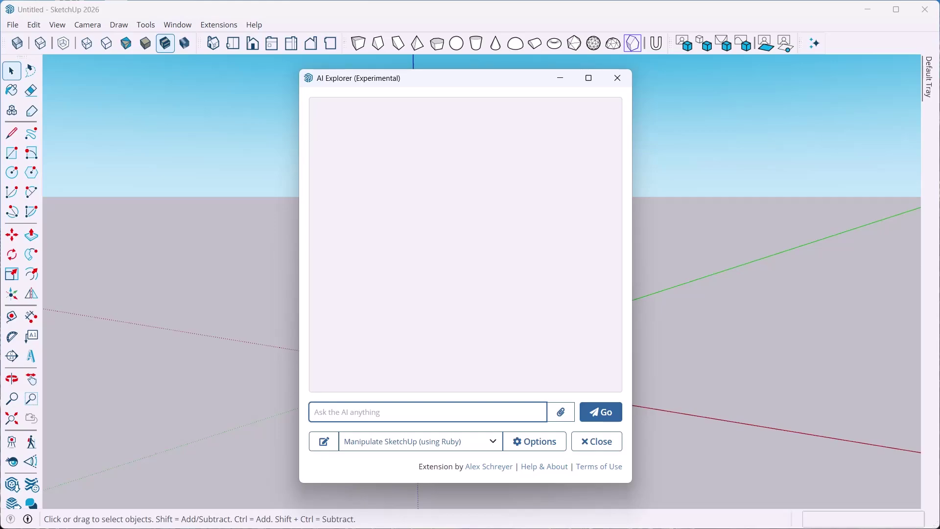
click(421, 441)
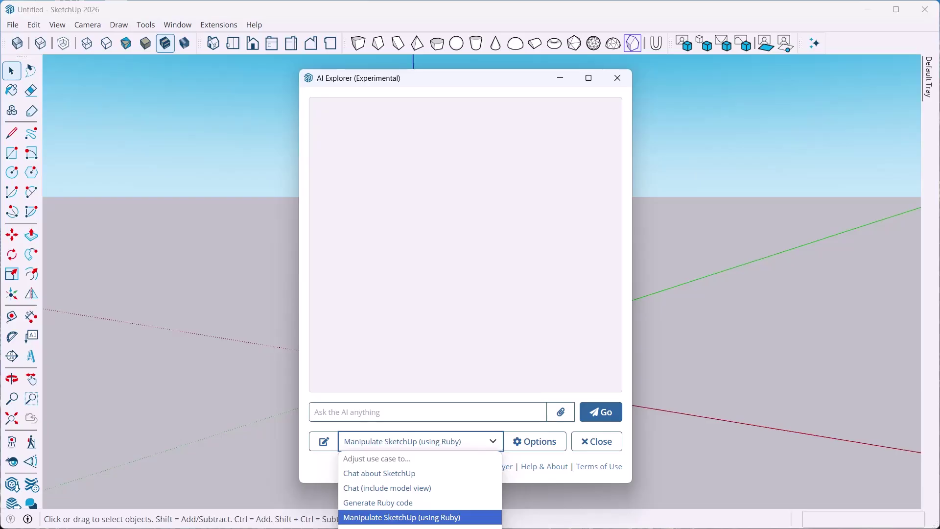
drag(460, 77, 470, 32)
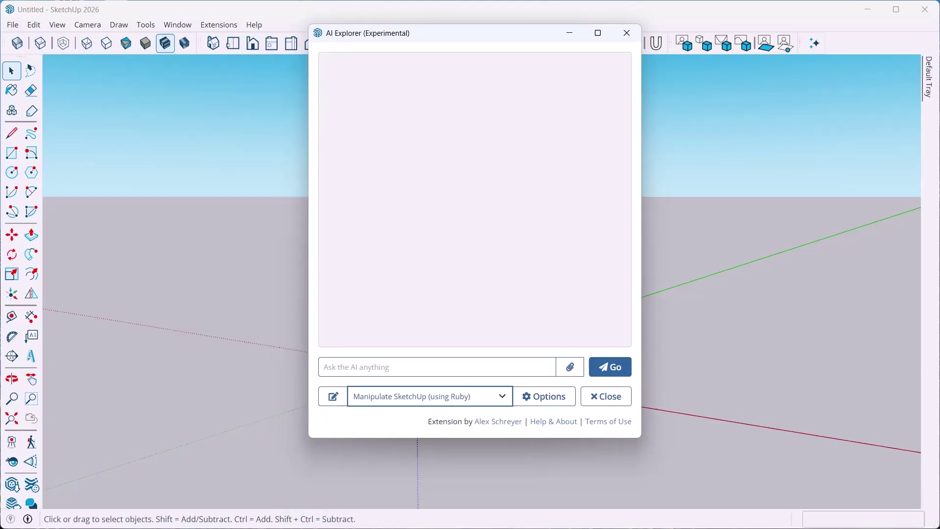
click(430, 396)
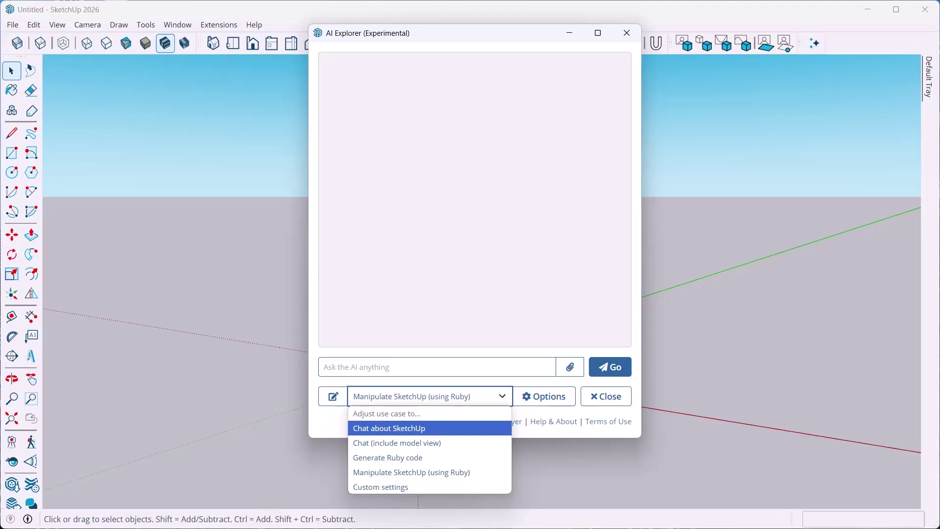
click(390, 429)
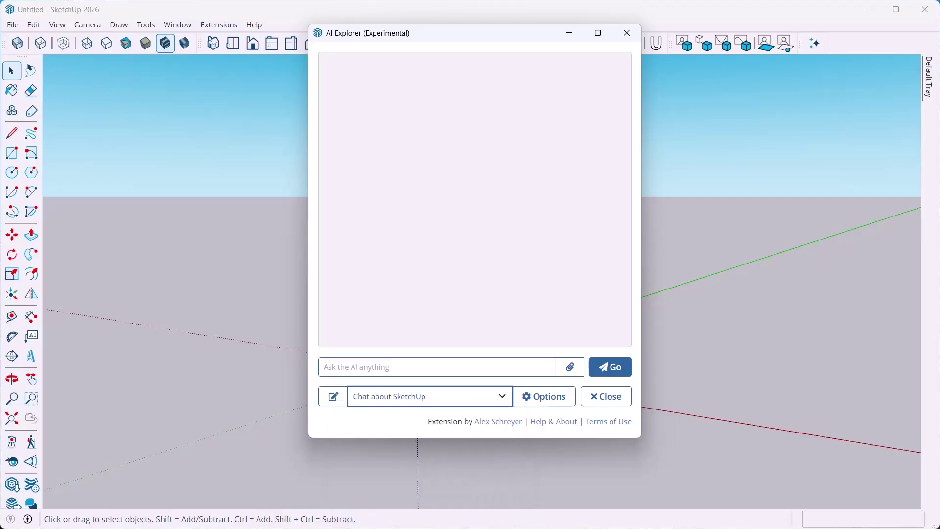
click(430, 397)
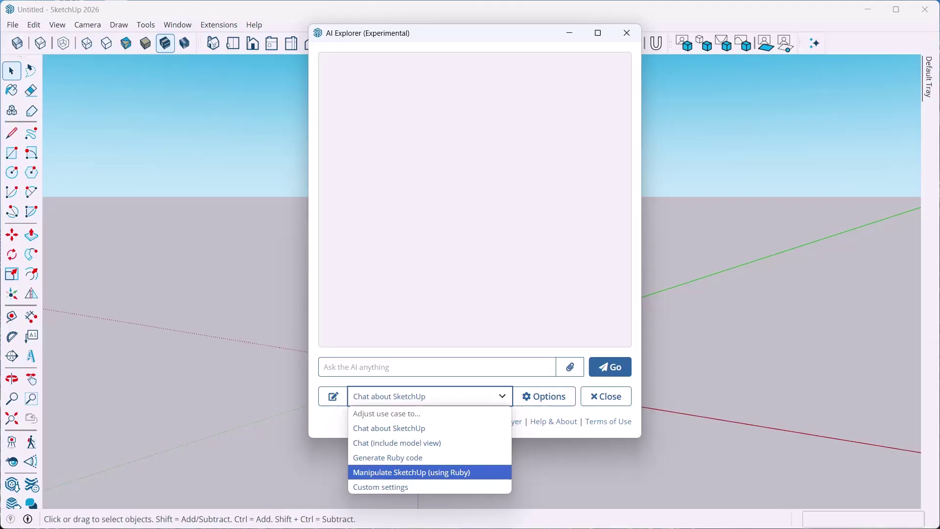
key(Return)
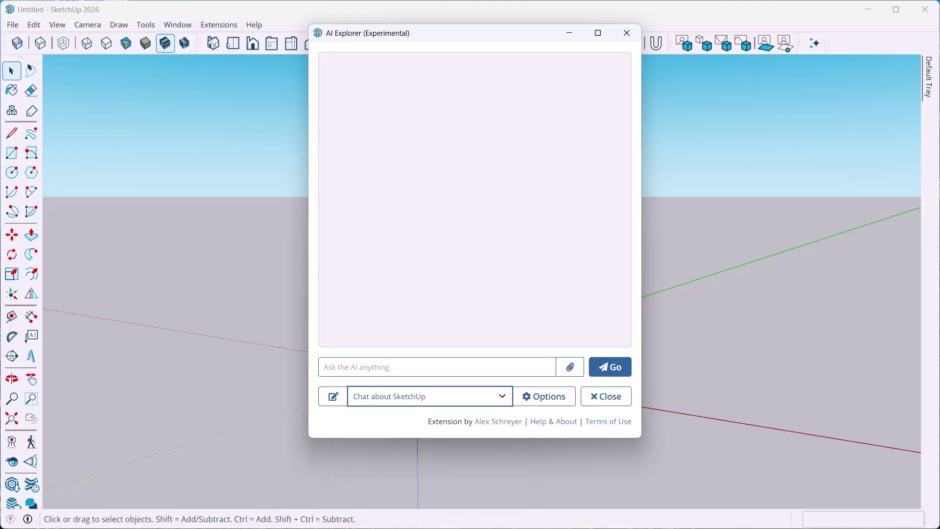
Step: Send the AI the prompt "Tell me a joke"
click(431, 368)
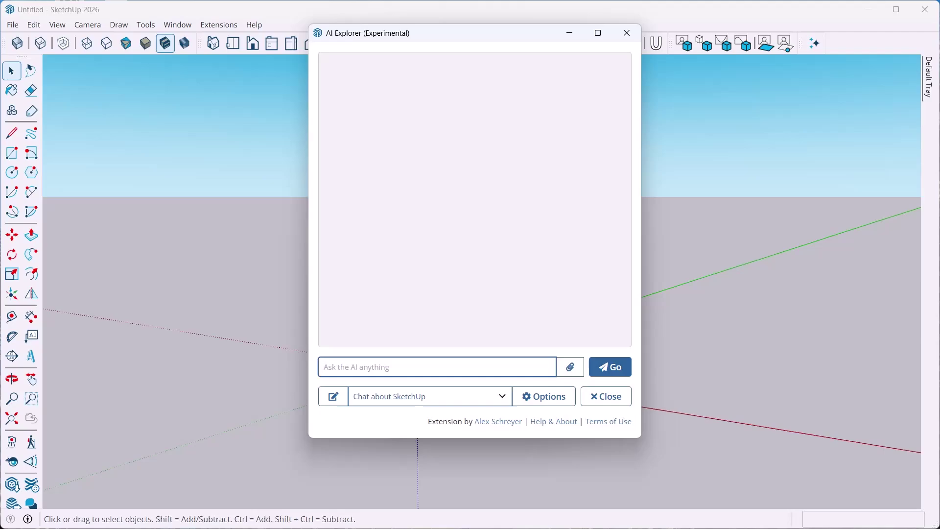
text(Tell me a joke)
key(Return)
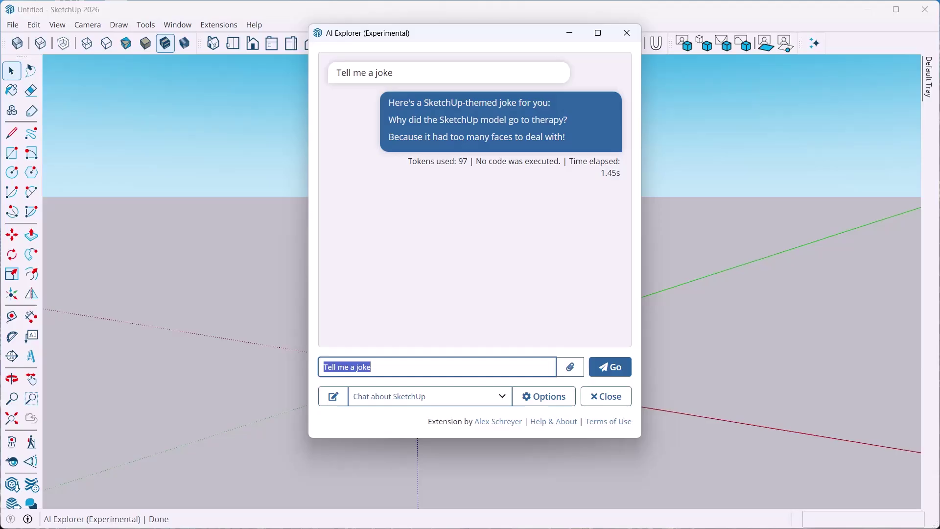
Step: Ask the AI "How do I use the push pull tool" and read through its full answer
text(H)
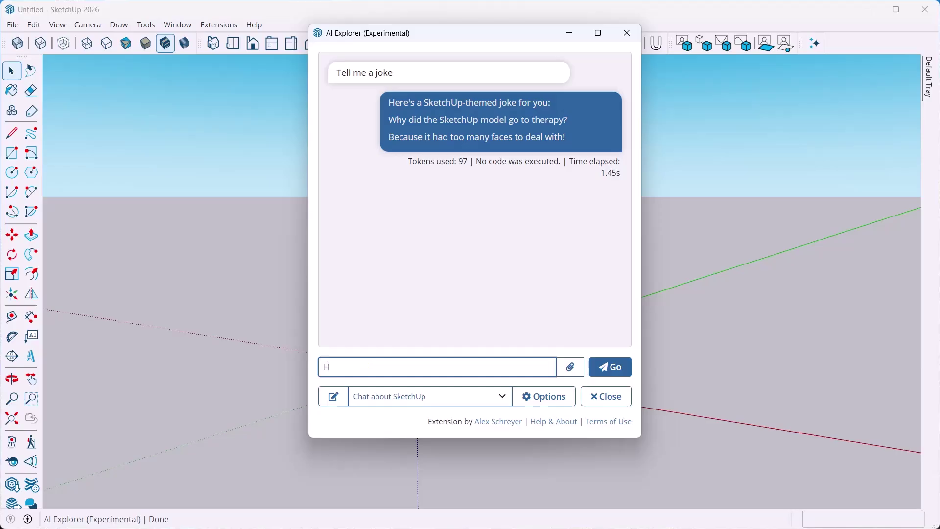
text(ow do I use the push pull tool)
key(Return)
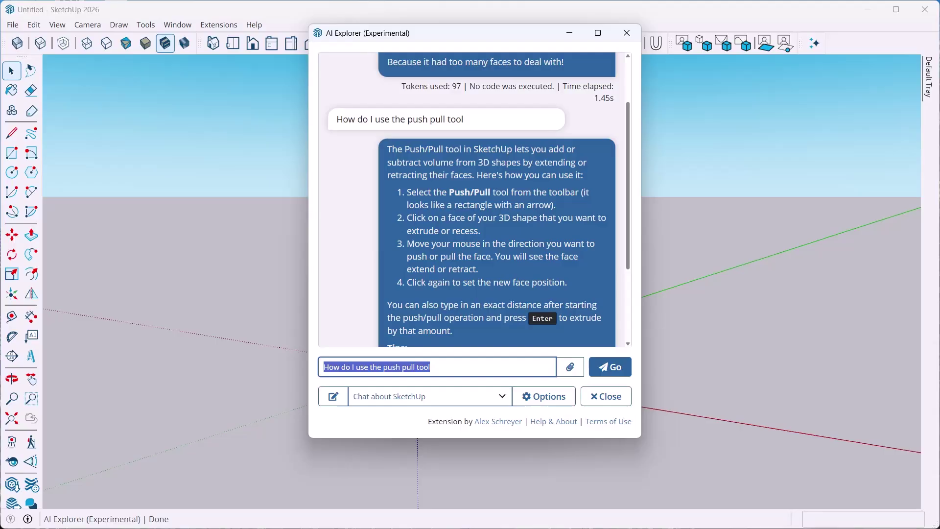
scroll(474, 199, up, 3)
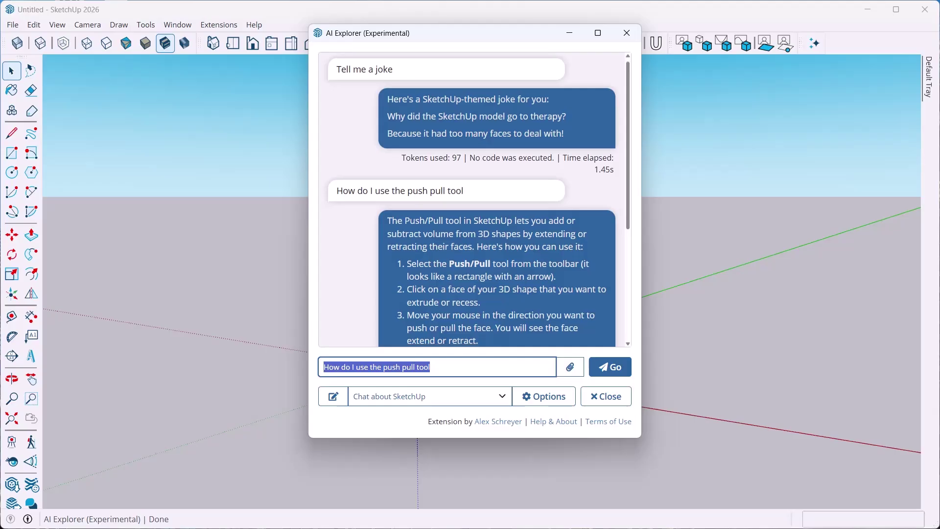
scroll(474, 200, down, 8)
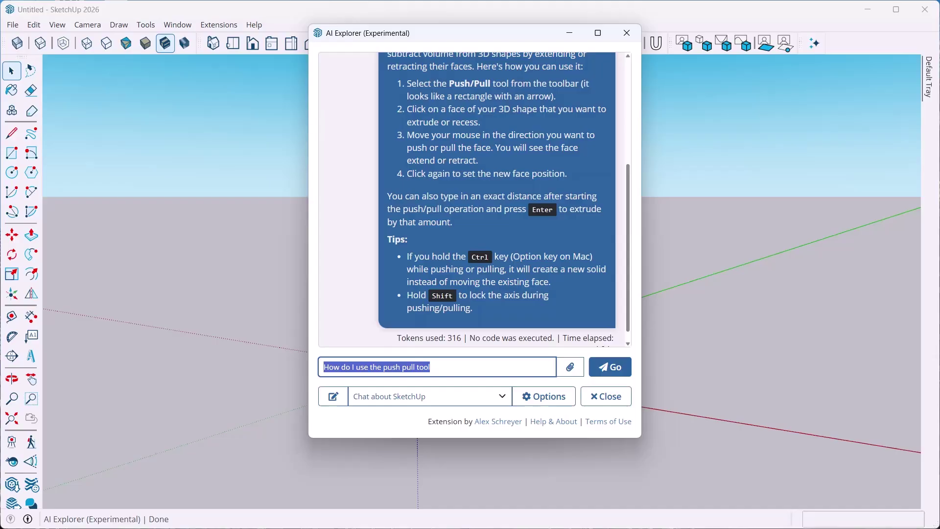
scroll(474, 200, down, 1)
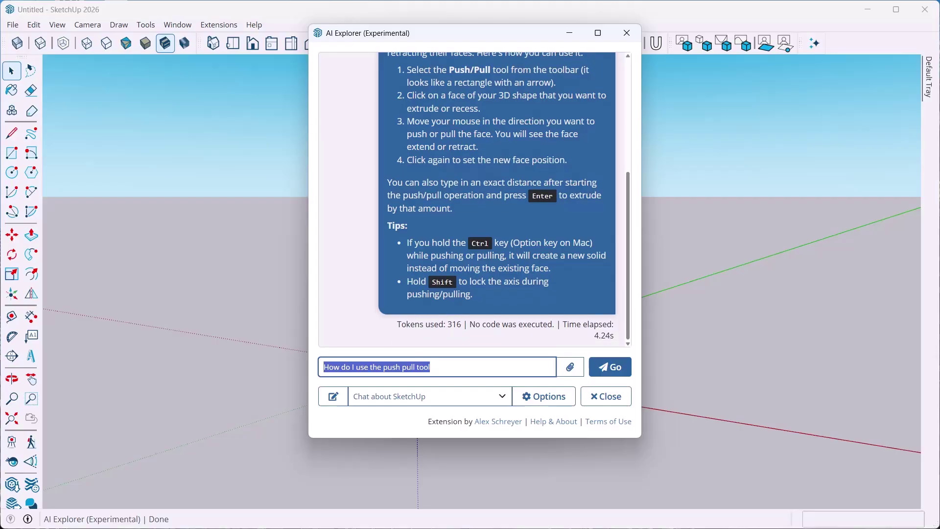
Step: Switch the AI Explorer use case to Chat (include model view)
click(426, 396)
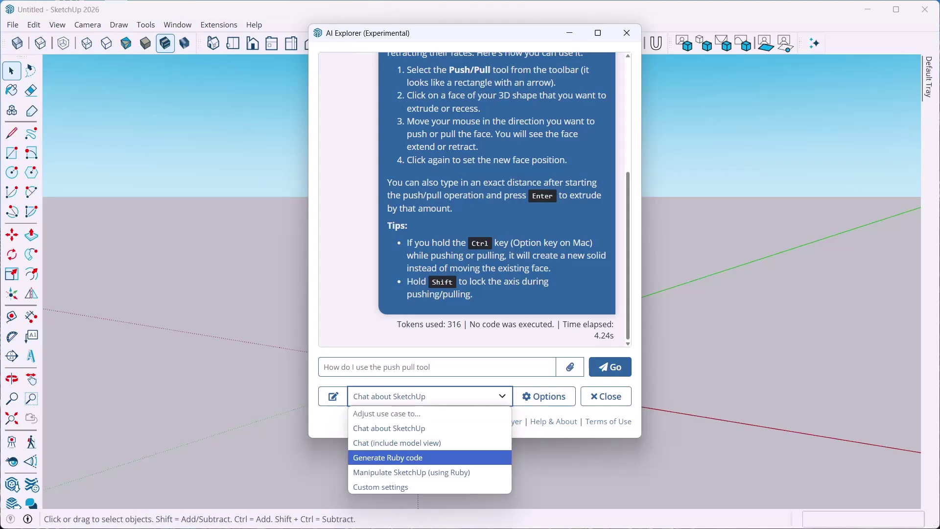
click(398, 443)
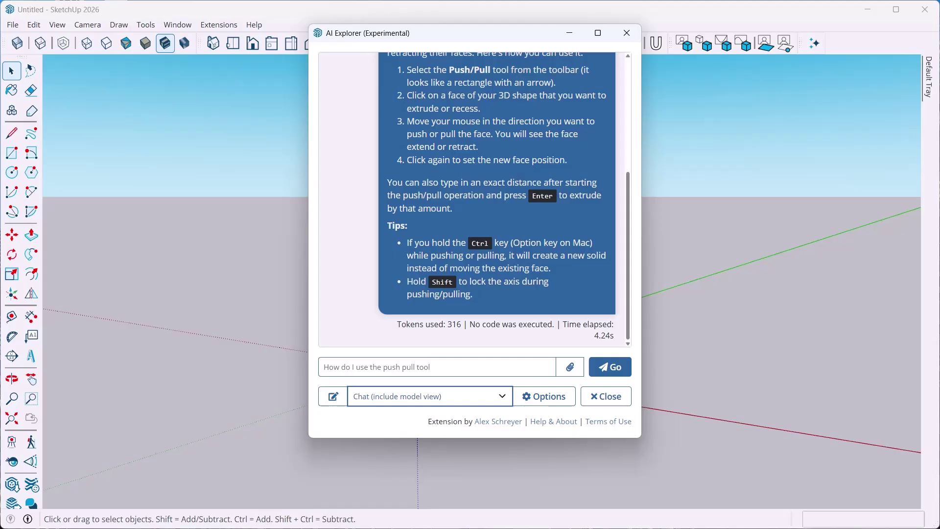
click(430, 396)
click(578, 431)
Step: Append "Respond in shakespearean english." to the system message in the AI Explorer options
click(544, 396)
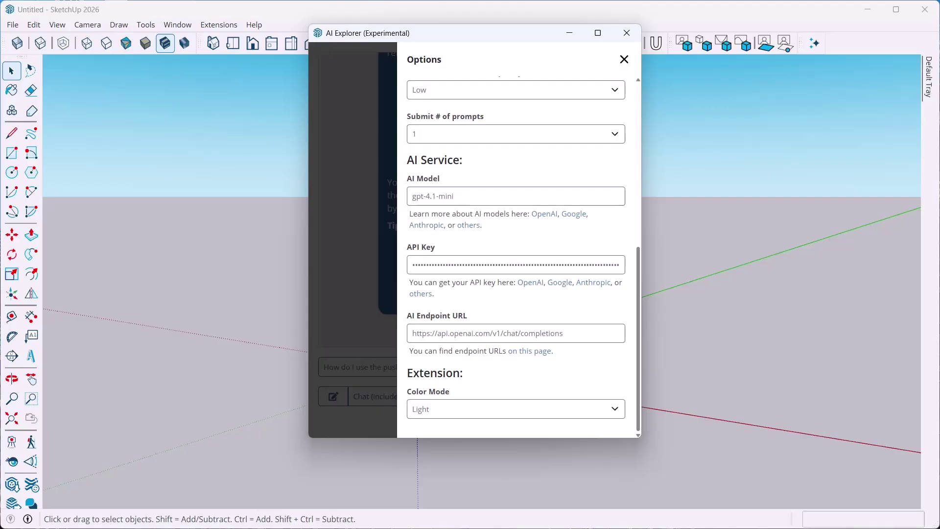
scroll(516, 245, up, 6)
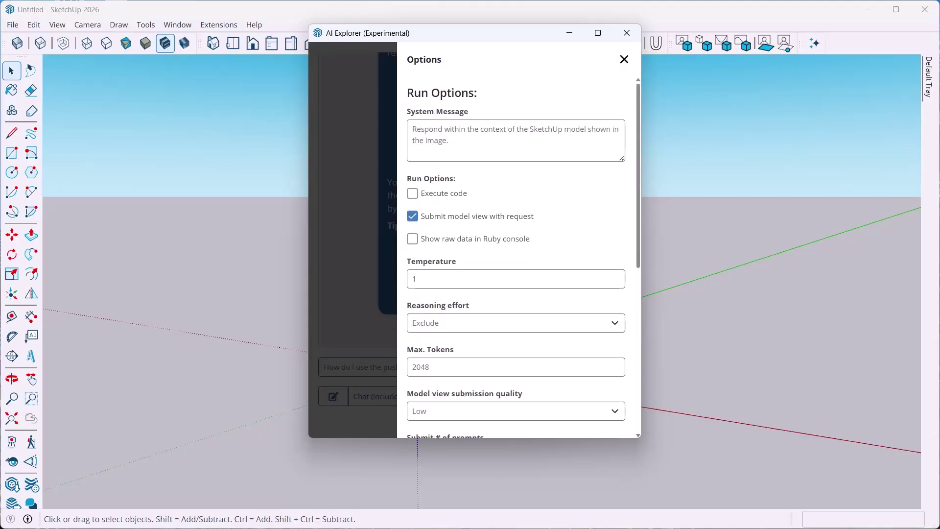
drag(450, 141, 410, 129)
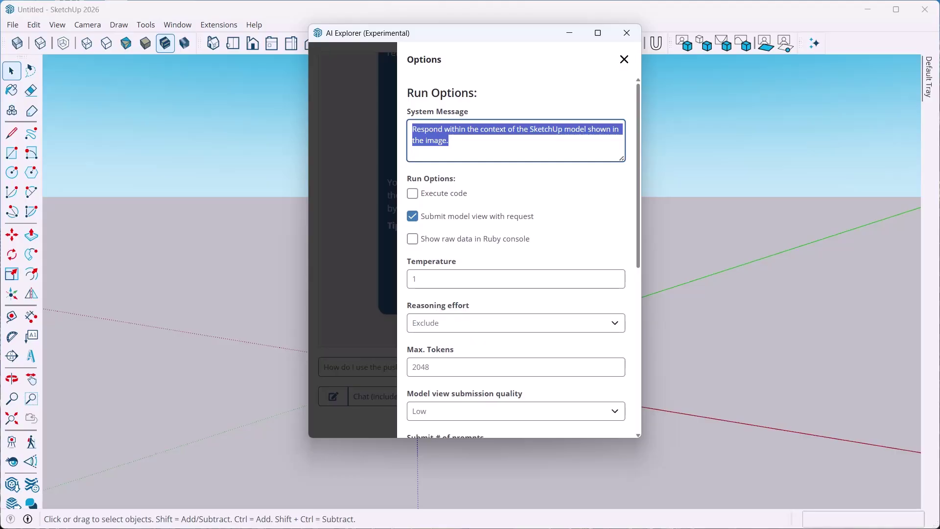
click(449, 142)
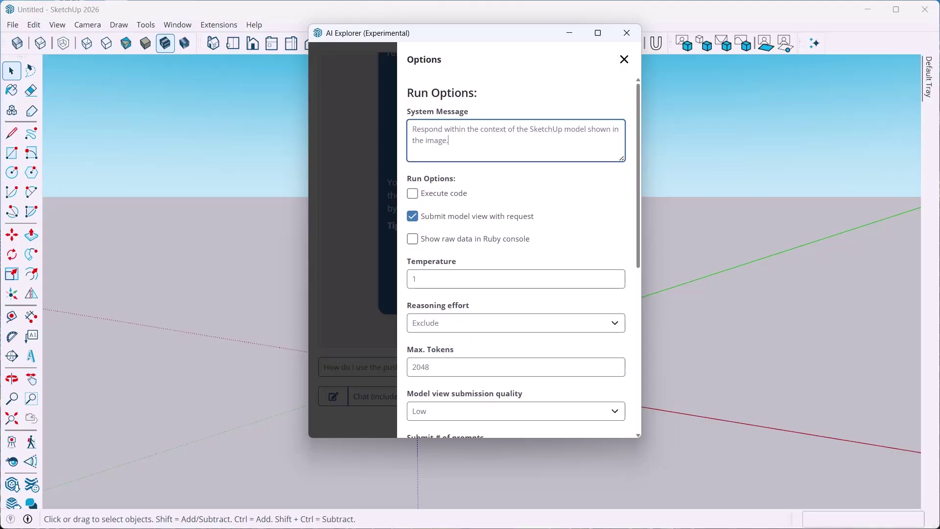
text(Respond in shakespea)
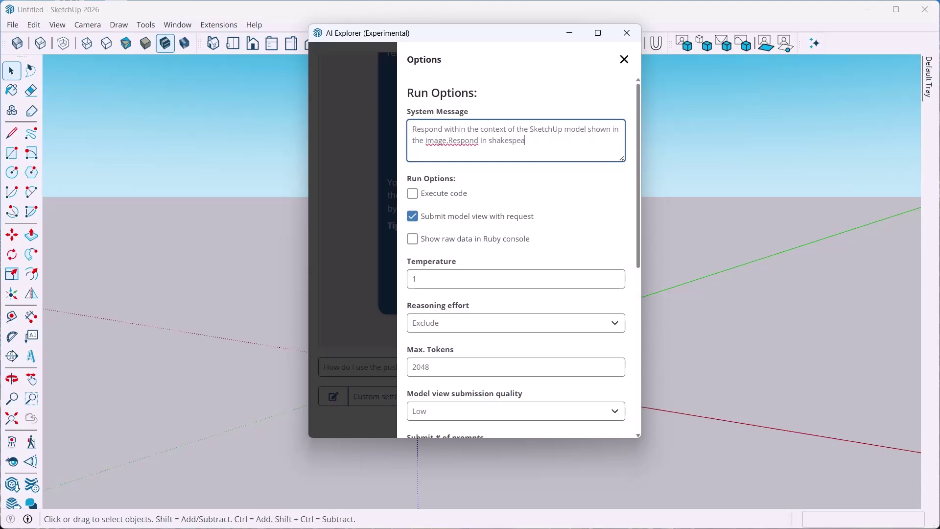
text(rean english.)
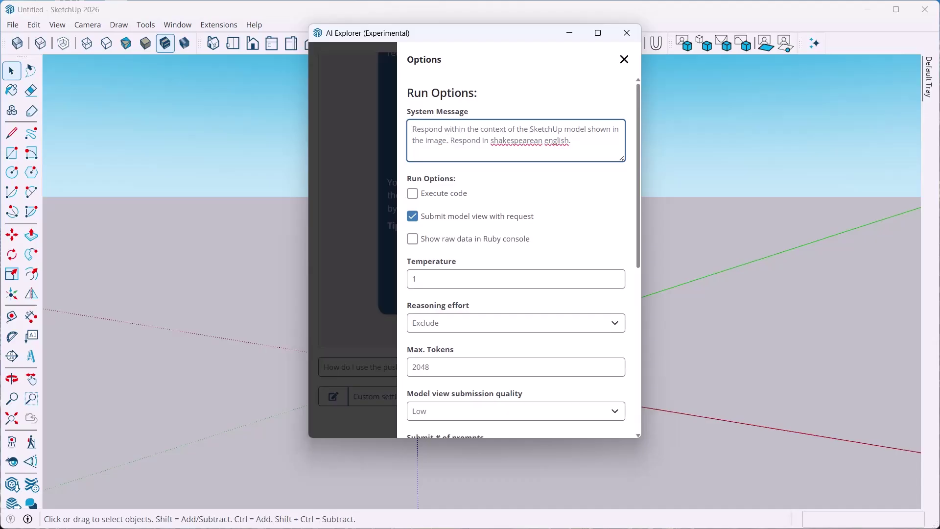
Step: Try enabling the Execute code run option, turn it off again and close the options
scroll(517, 245, down, 1)
click(412, 132)
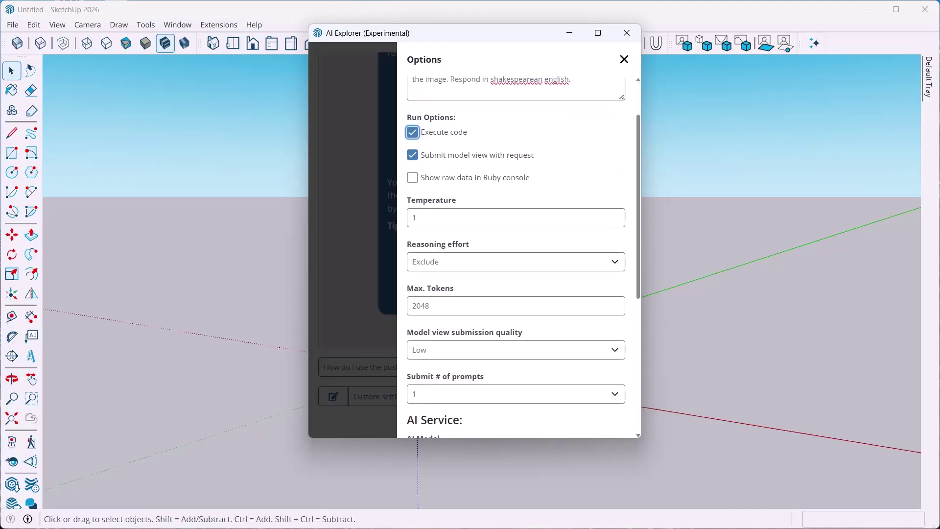
click(412, 132)
click(624, 60)
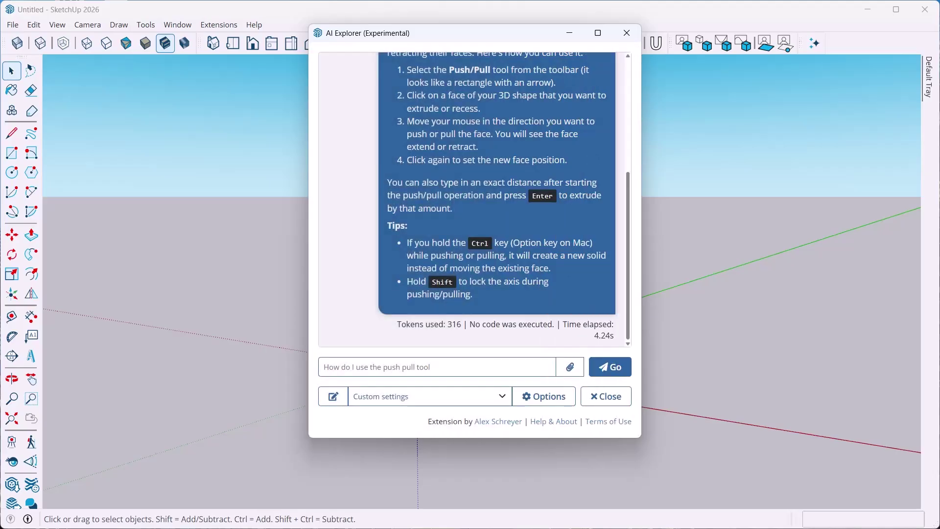
Step: Switch the AI Explorer use case to Chat about SketchUp, review its system message in the options and close them
click(430, 396)
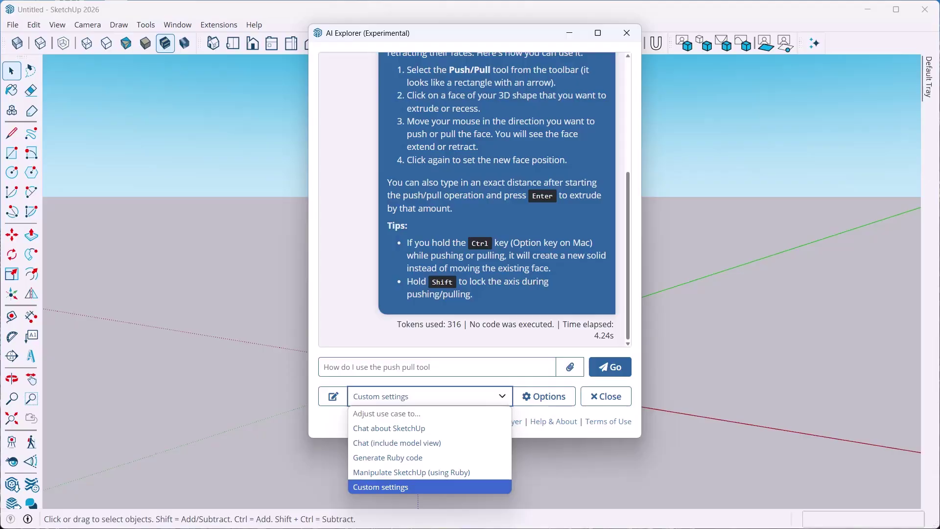
click(389, 428)
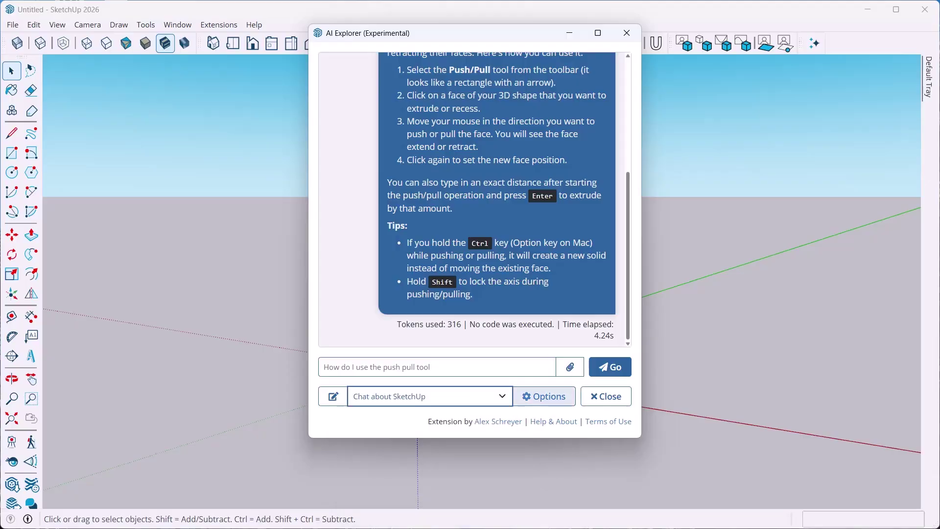
click(544, 397)
scroll(516, 258, up, 2)
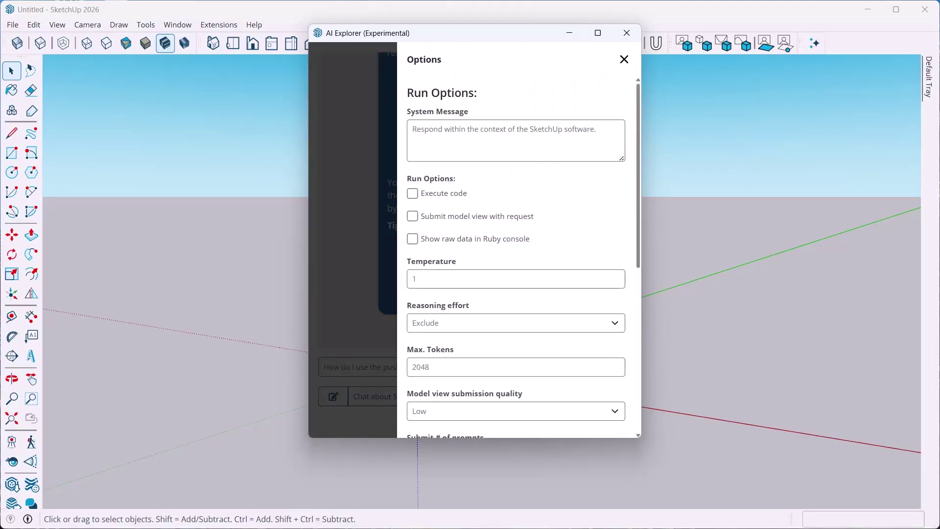
triple_click(553, 130)
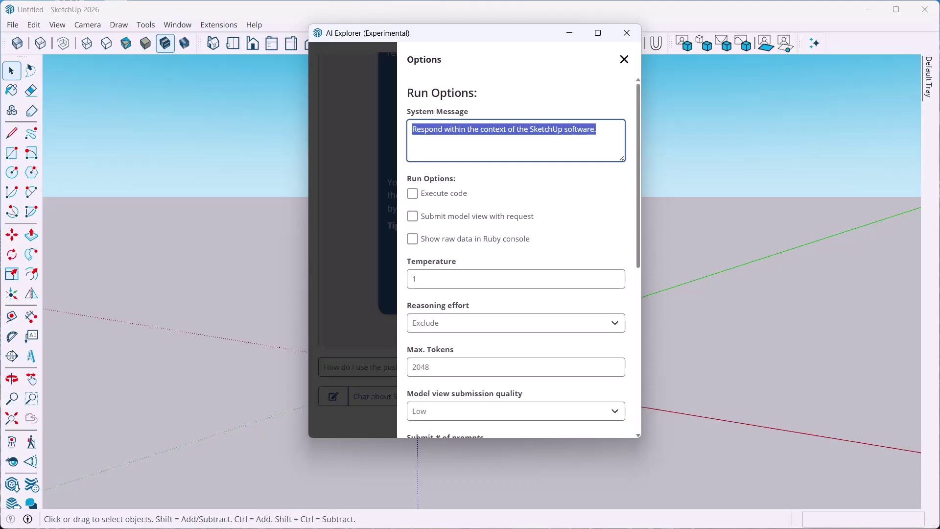
key(Escape)
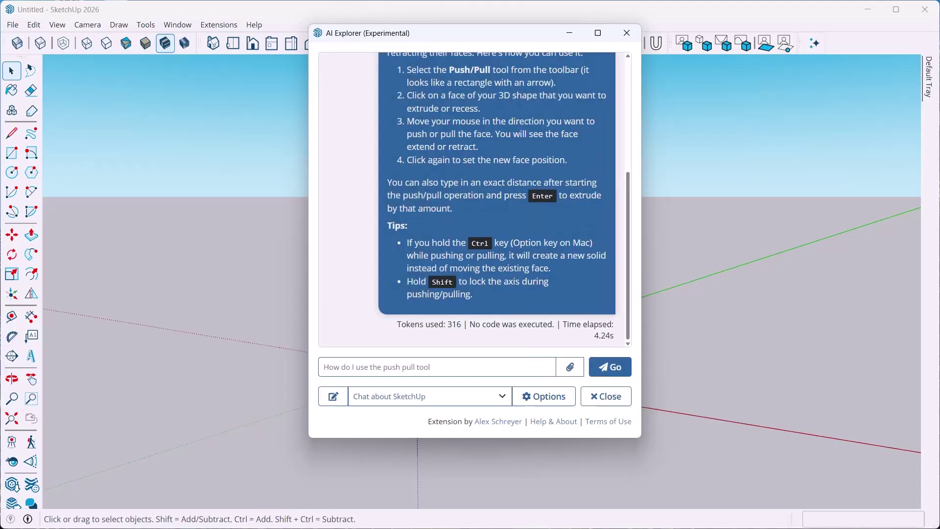
Step: Switch the use case to Manipulate SketchUp (using Ruby), open its options and turn Execute code off and back on
click(430, 397)
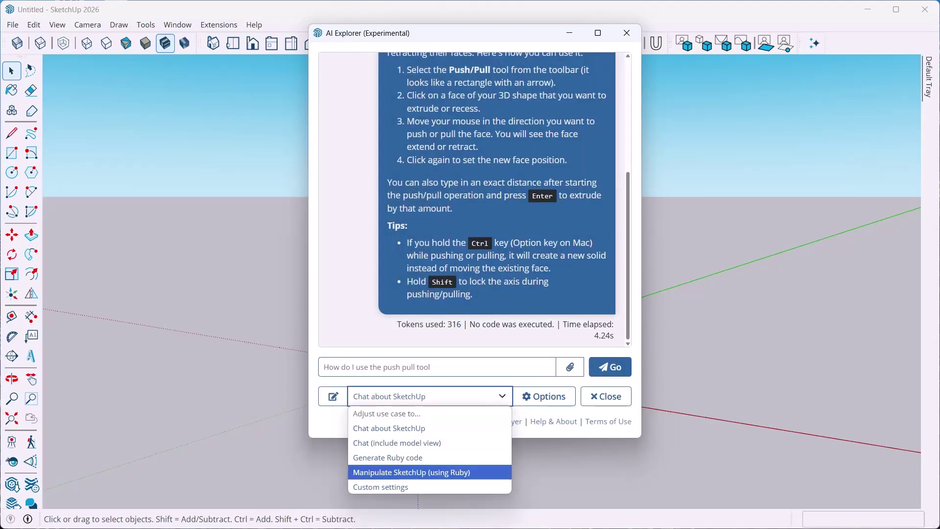
click(416, 472)
click(544, 396)
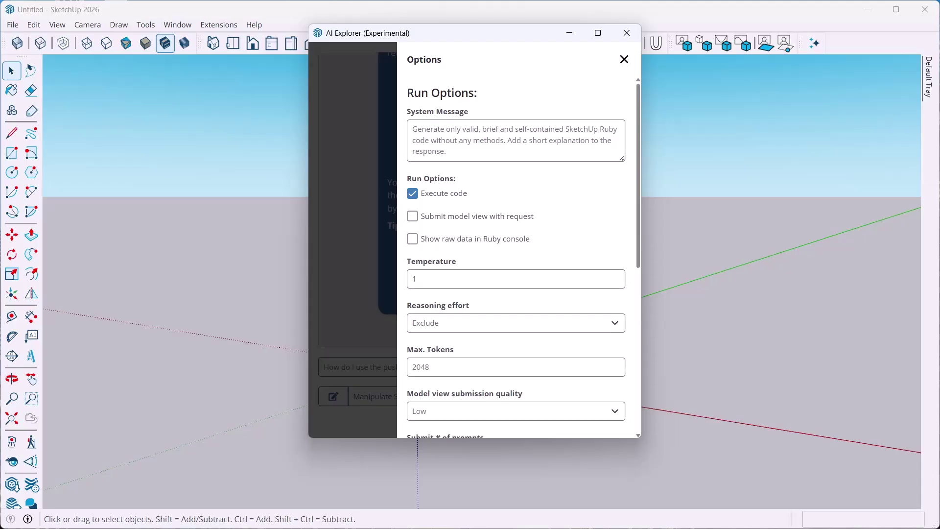
scroll(516, 257, down, 1)
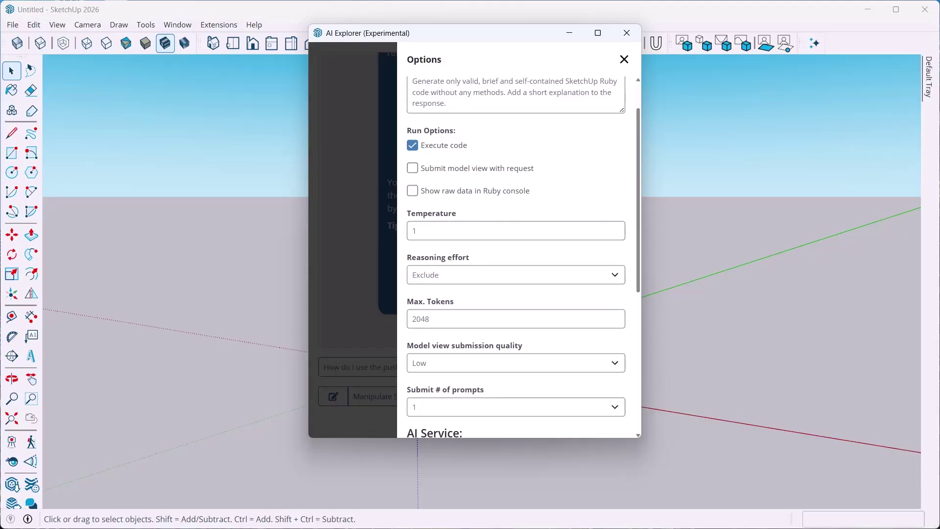
click(412, 145)
click(413, 145)
Step: Look through the remaining run options and the AI Service settings, focusing on the AI Model field
scroll(516, 257, down, 1)
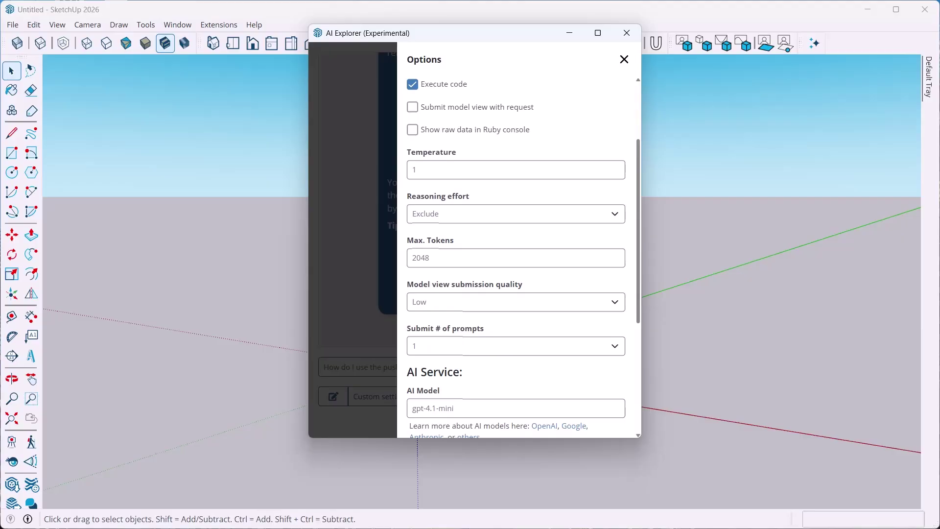
scroll(516, 109, down, 1)
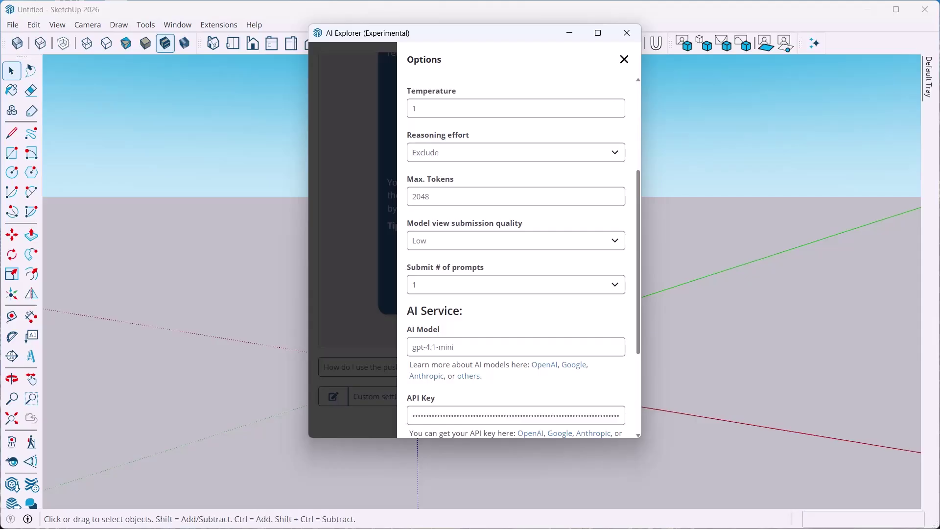
scroll(517, 257, down, 3)
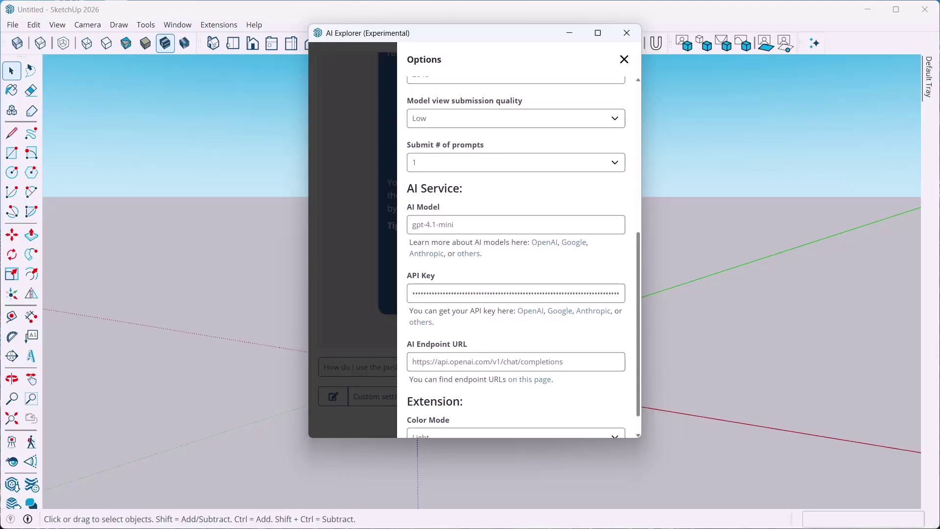
scroll(516, 257, down, 1)
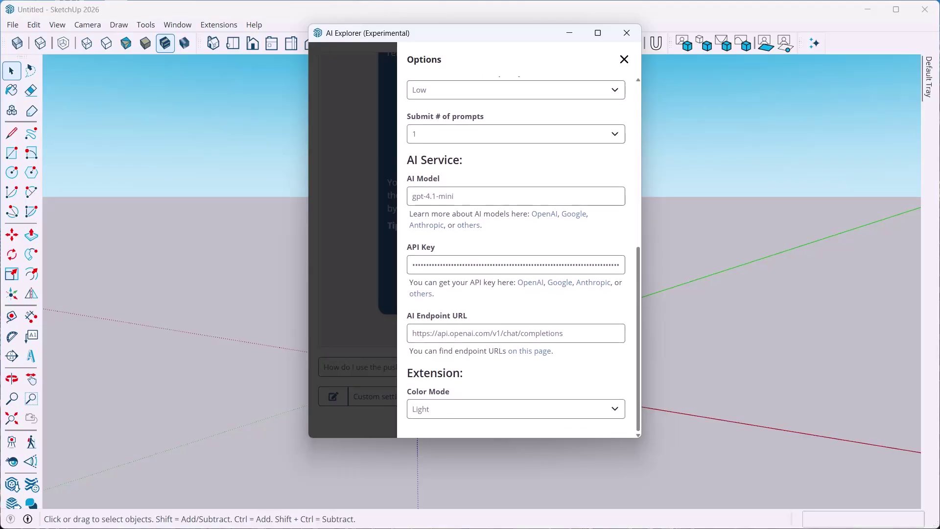
triple_click(436, 196)
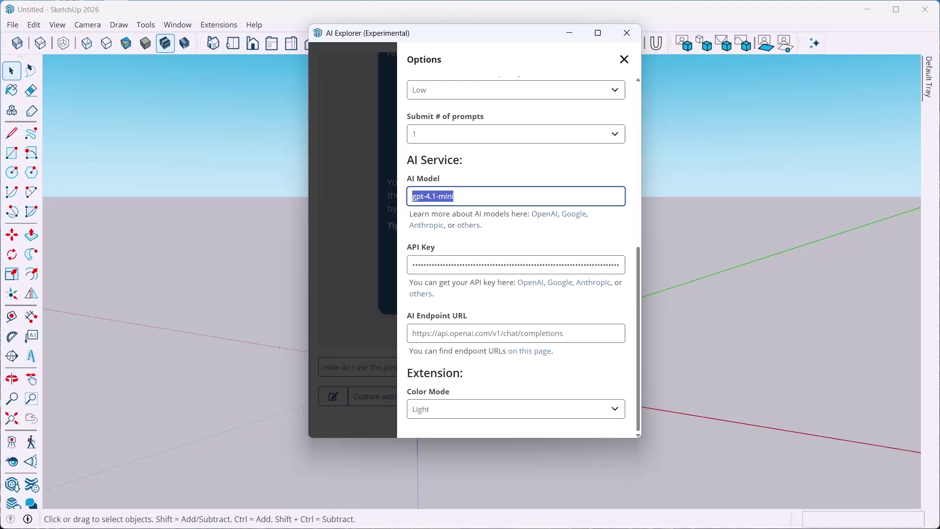
click(455, 197)
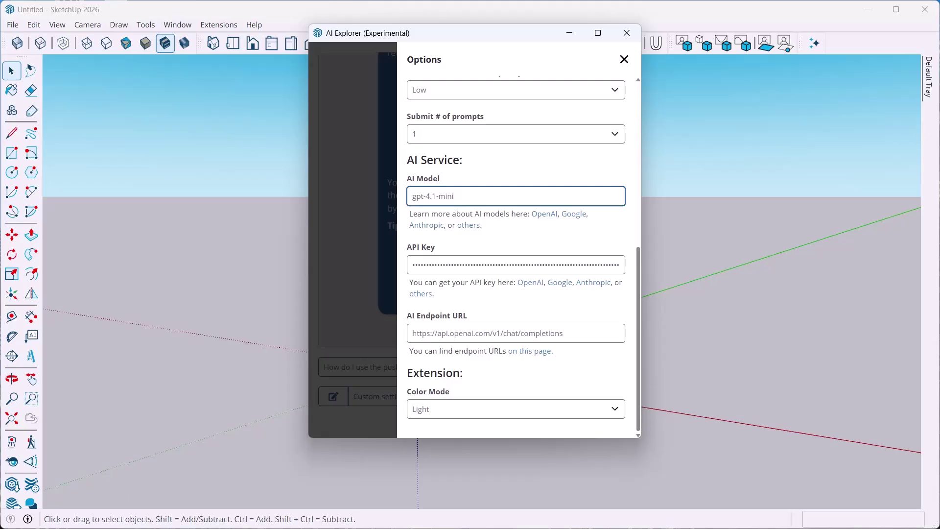
drag(455, 196, 412, 197)
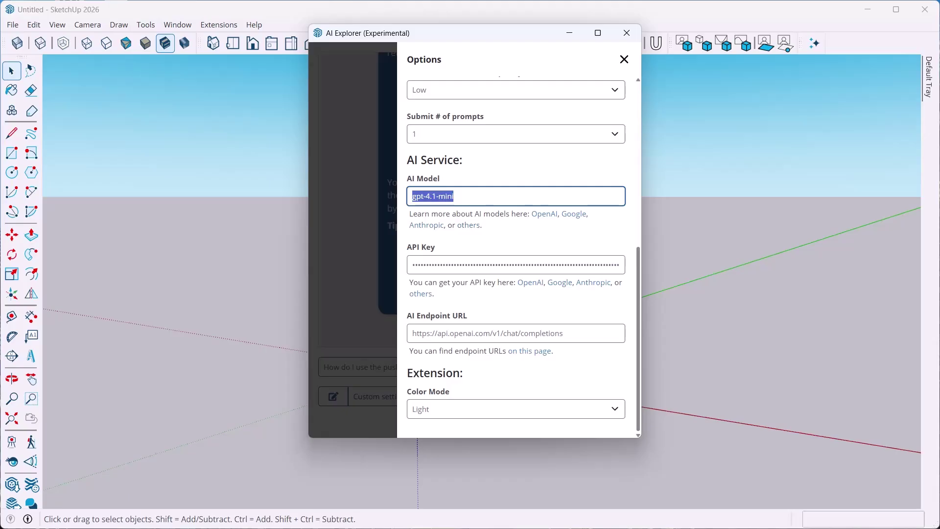
scroll(517, 245, up, 3)
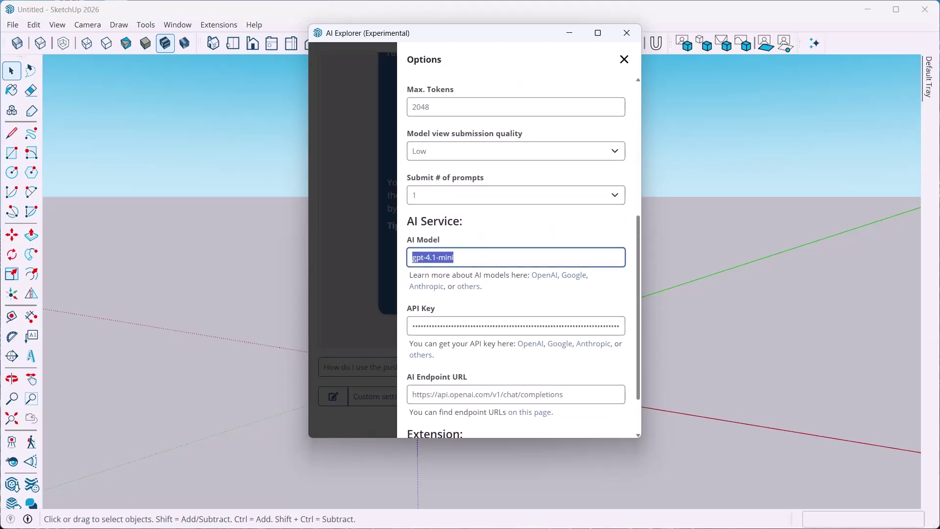
scroll(517, 245, up, 2)
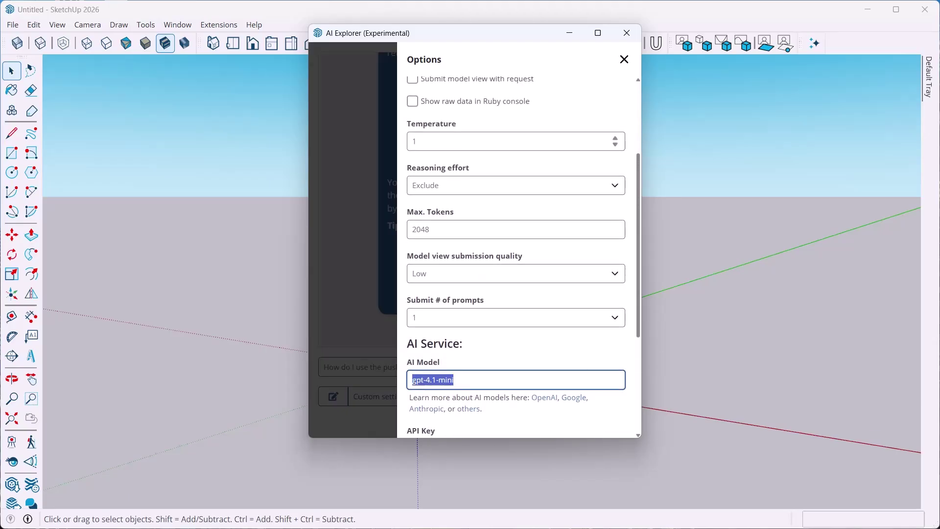
Step: Examine the Temperature setting and the Reasoning effort choices in relation to the AI model, leaving Reasoning effort on Exclude
click(509, 142)
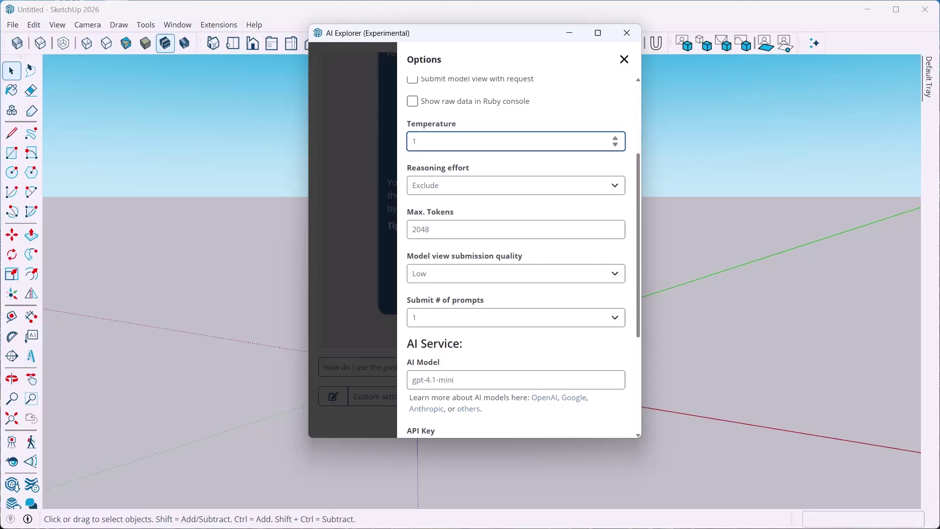
scroll(523, 257, down, 1)
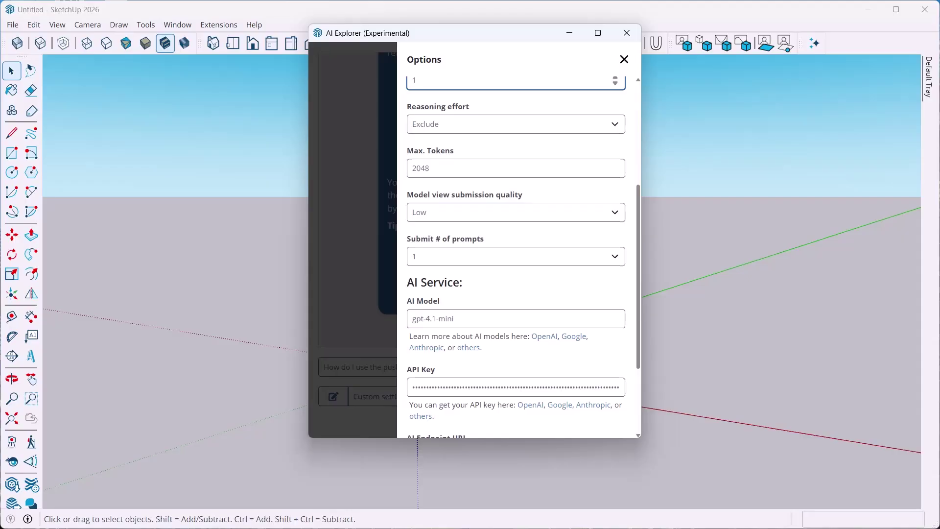
click(516, 125)
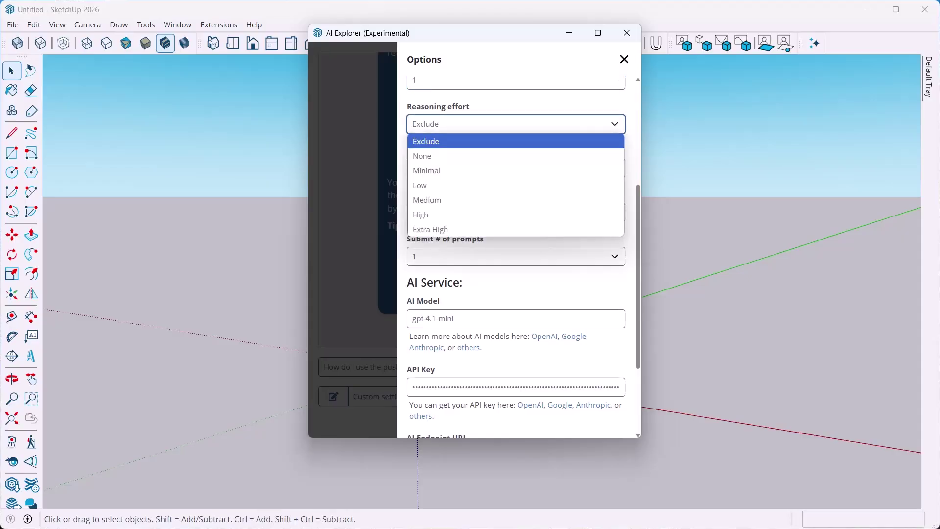
key(Escape)
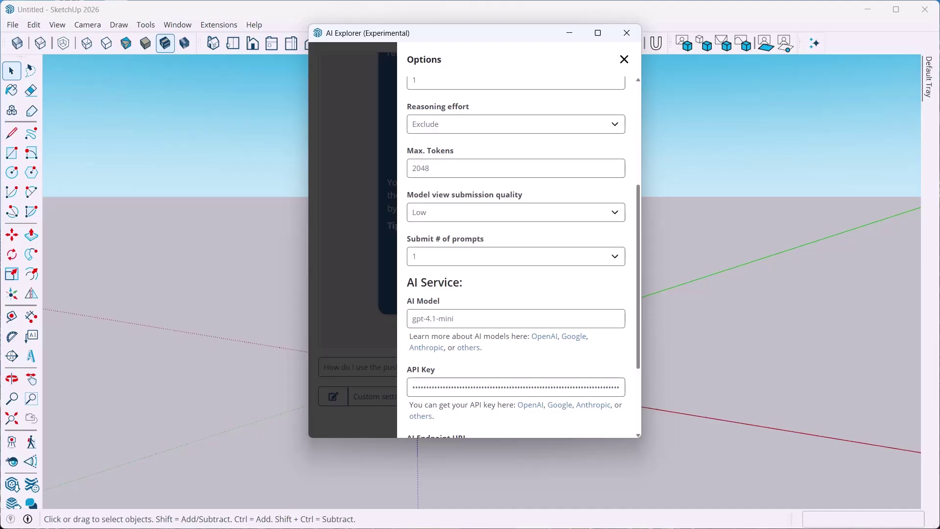
triple_click(446, 318)
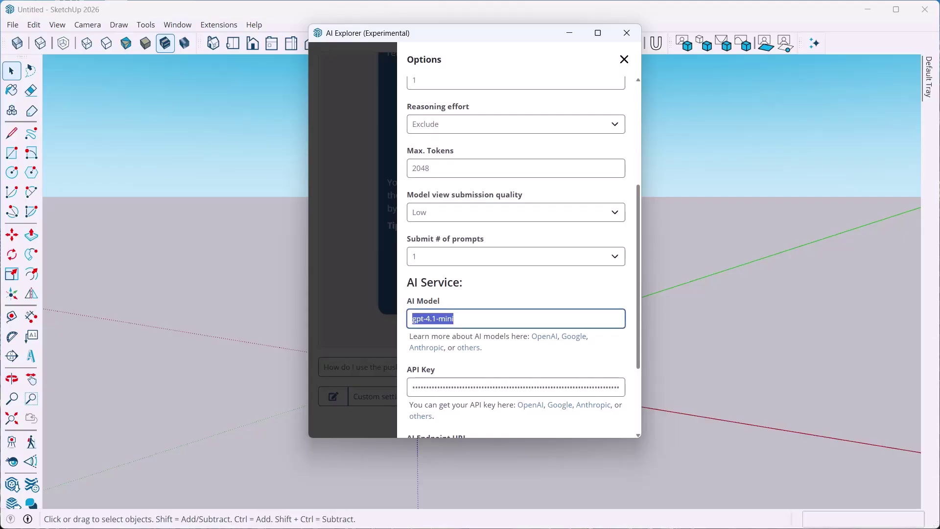
click(470, 337)
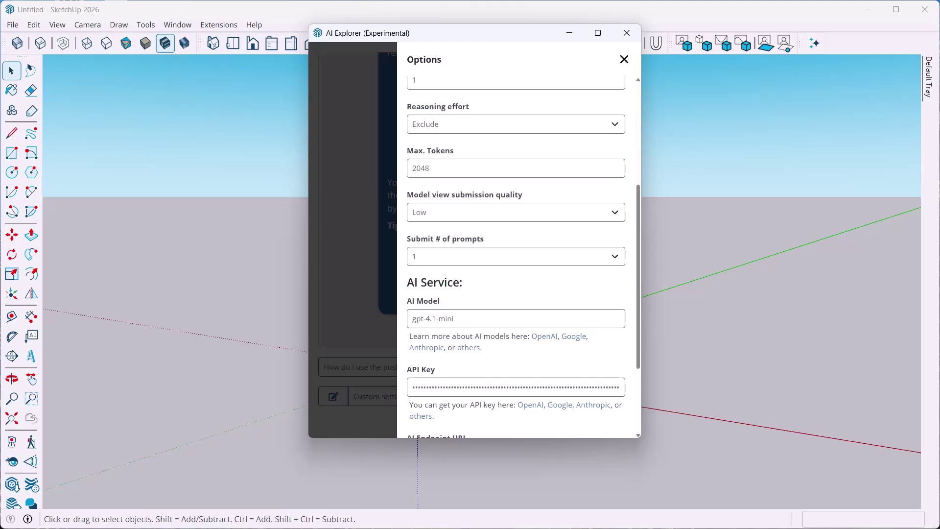
drag(423, 319, 436, 319)
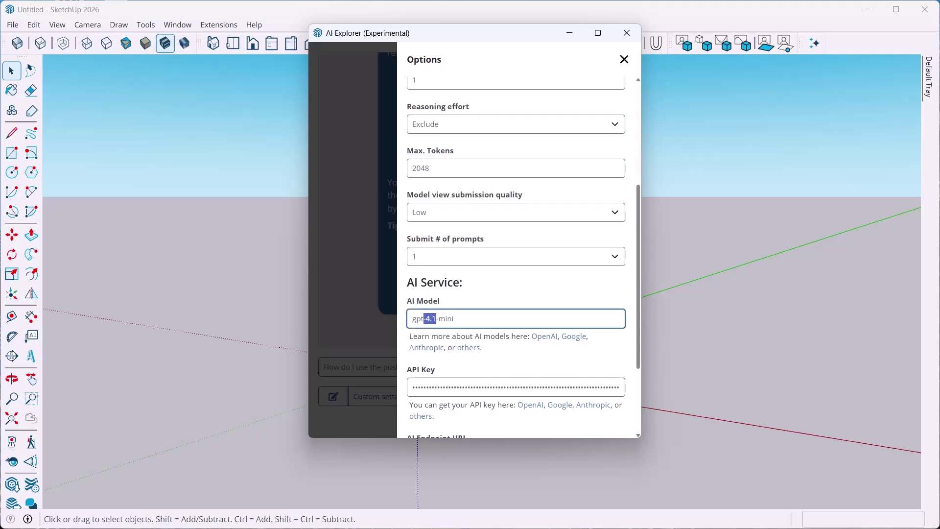
click(516, 125)
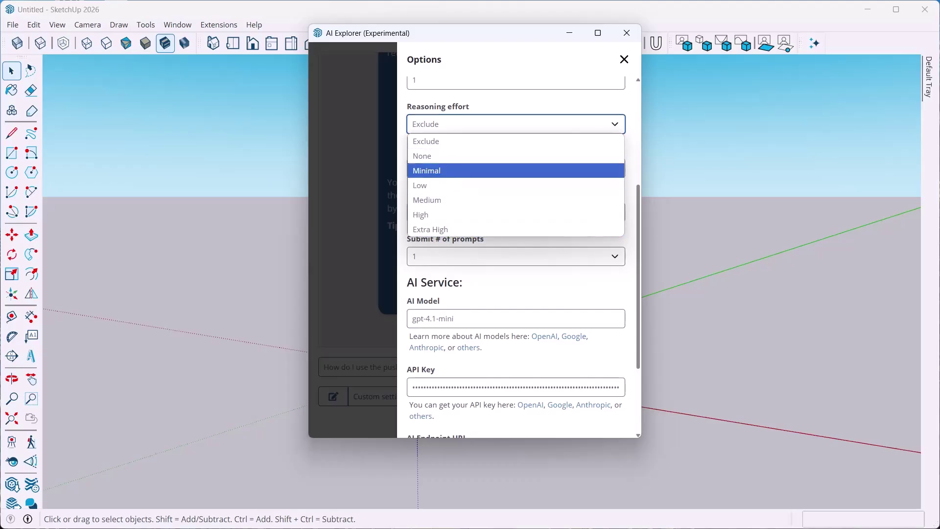
click(441, 141)
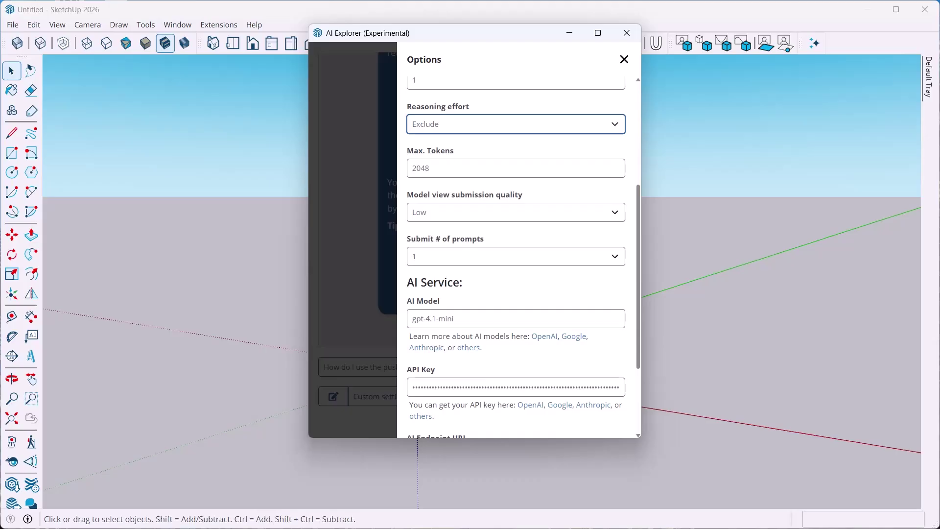
Step: Review the Max. Tokens, Model view submission quality and Submit # of prompts settings, then close the options
key(Tab)
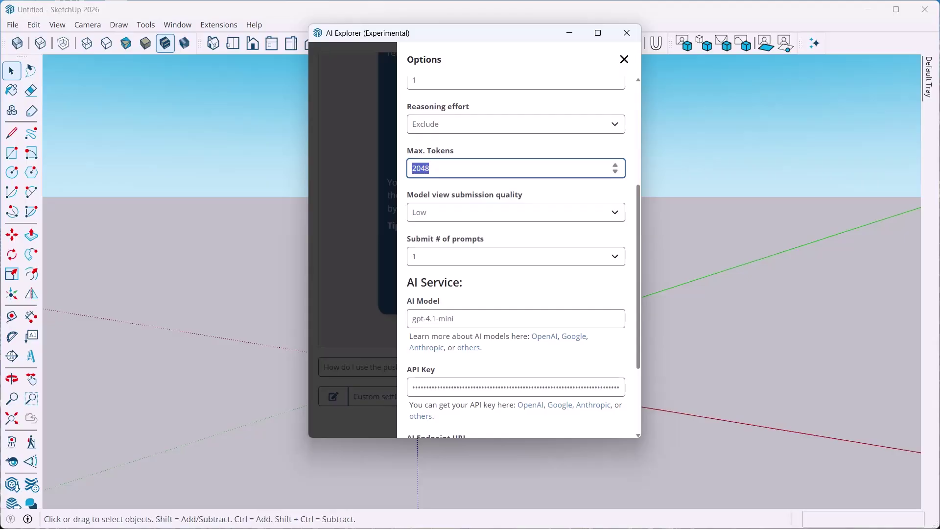
click(430, 168)
scroll(516, 256, down, 1)
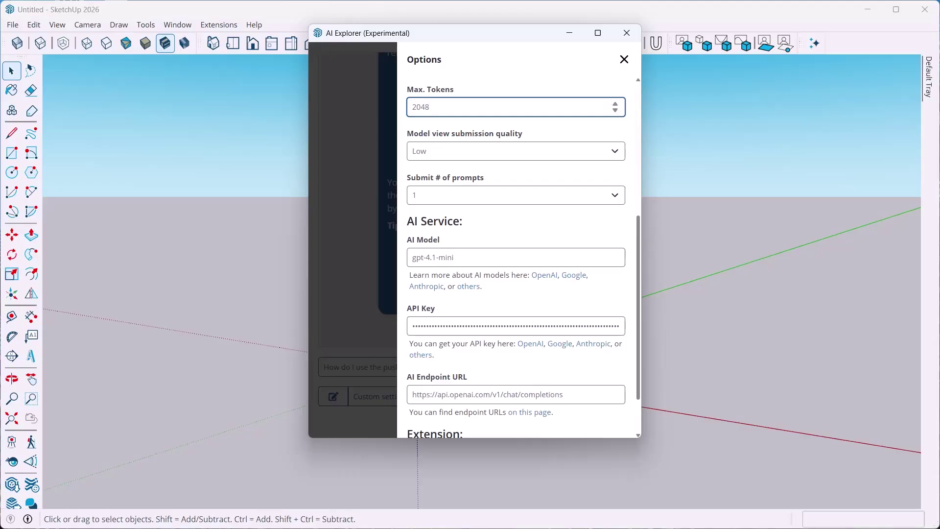
click(516, 151)
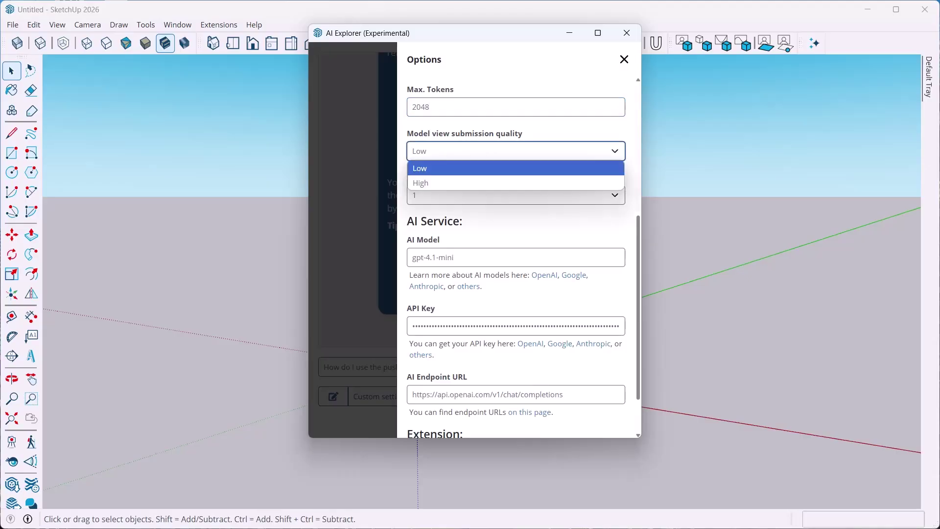
click(516, 151)
scroll(516, 255, down, 1)
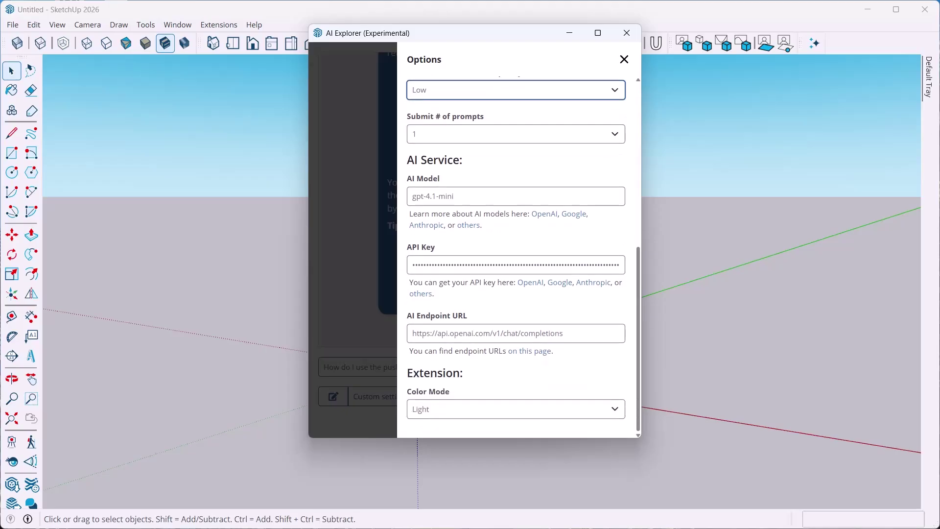
click(517, 134)
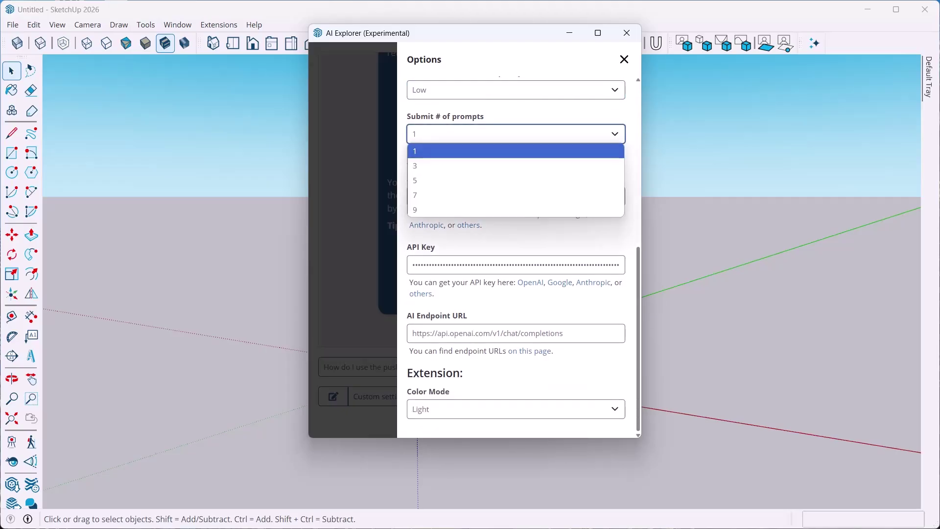
click(517, 134)
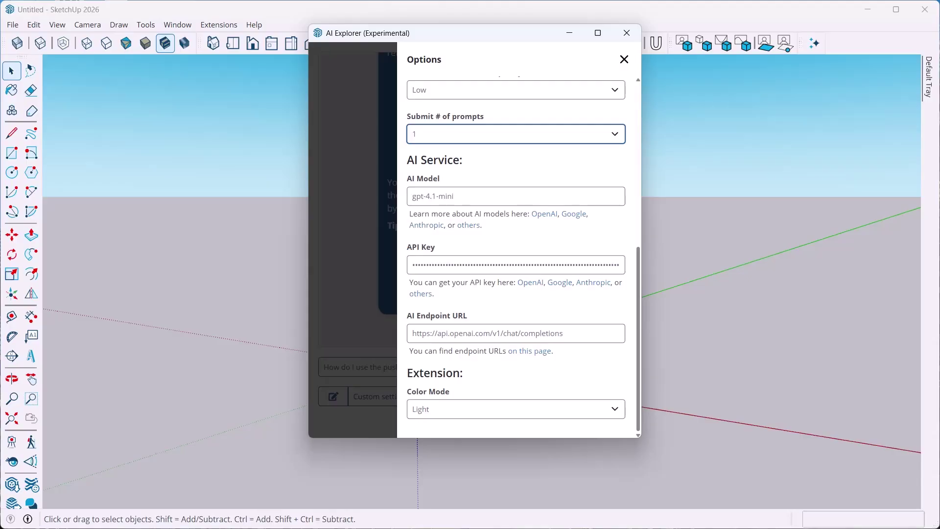
click(625, 59)
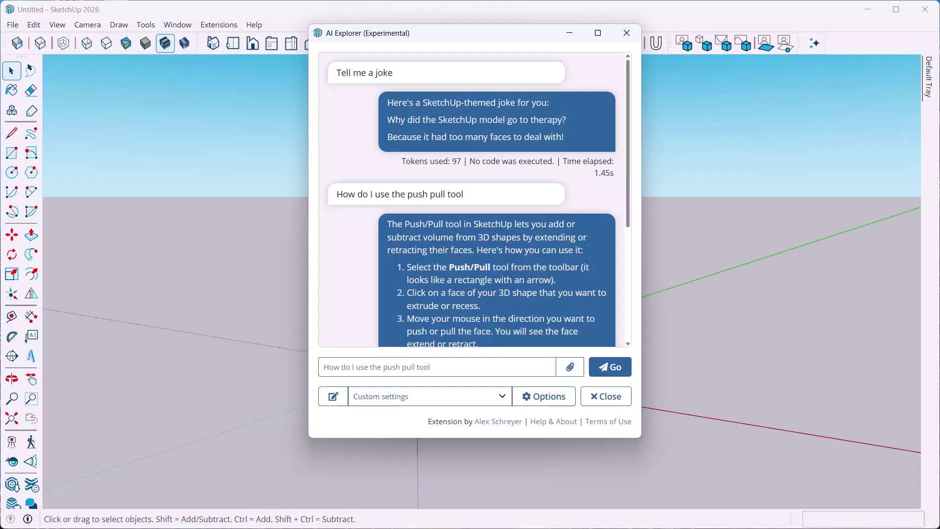
Step: Reopen the AI Explorer options and check the Submit # of prompts choices, leaving it at 1
click(543, 397)
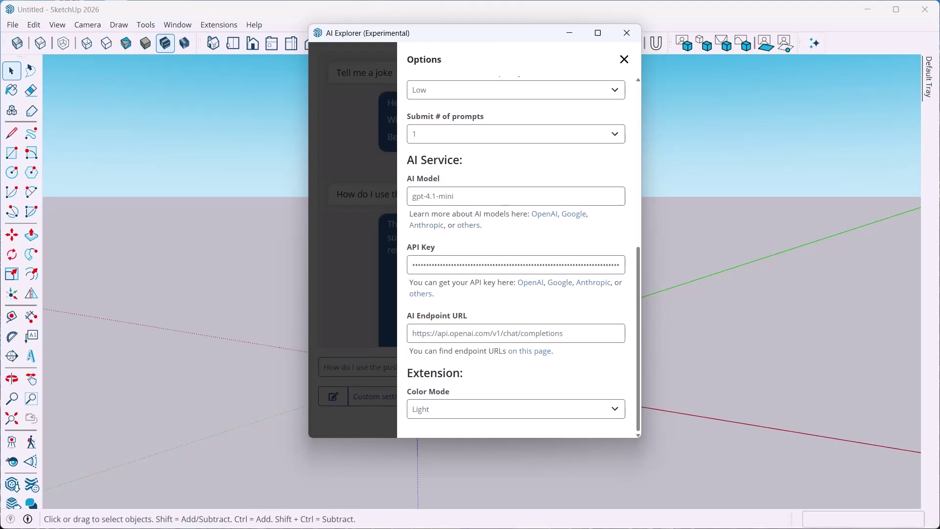
click(624, 59)
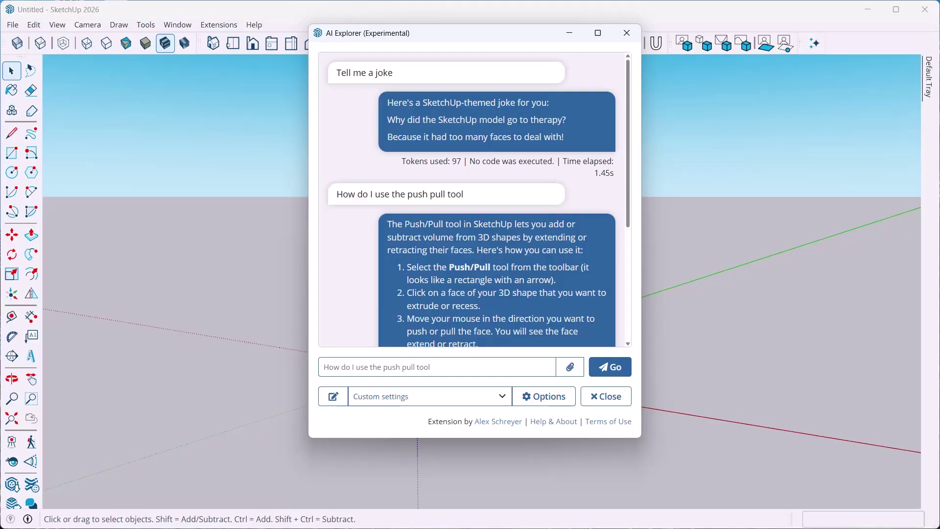
click(544, 396)
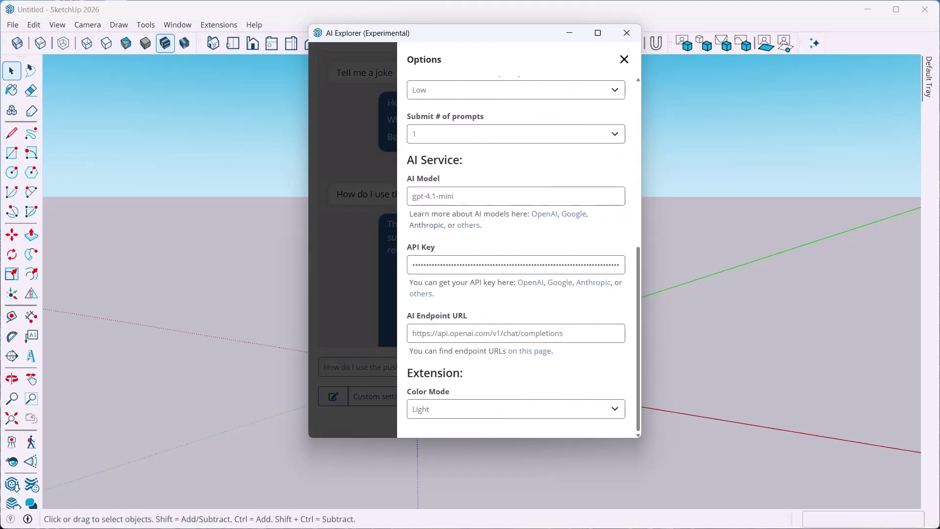
click(516, 133)
click(516, 133)
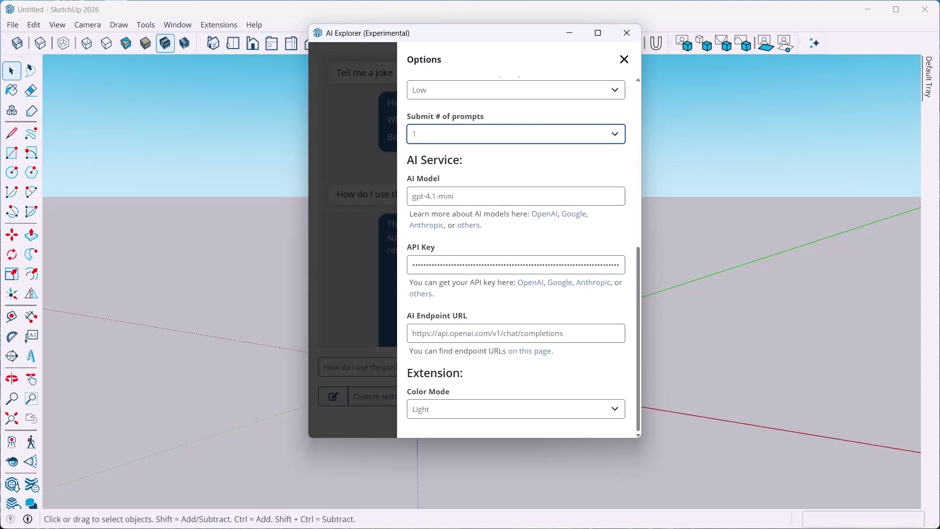
Step: Review the AI Model, API Key and AI Endpoint URL fields in the AI Service settings without changing them
key(Tab)
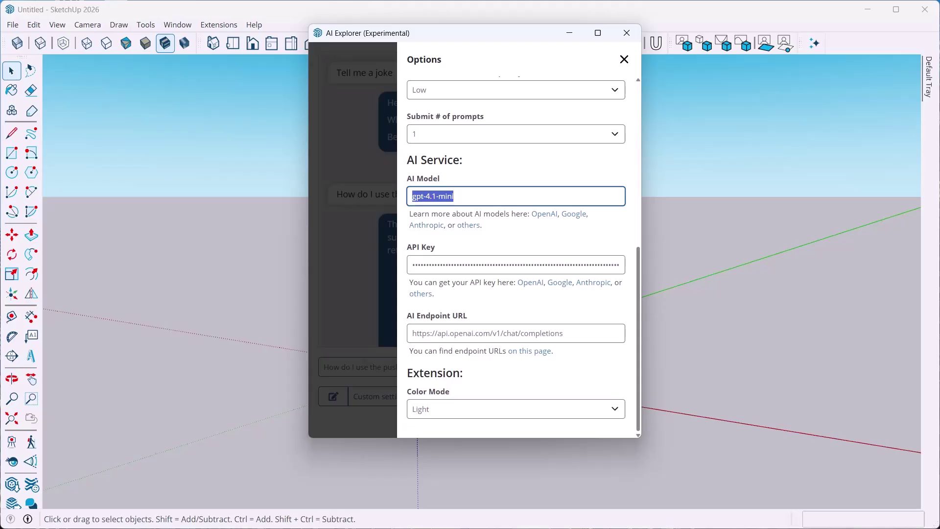
click(454, 196)
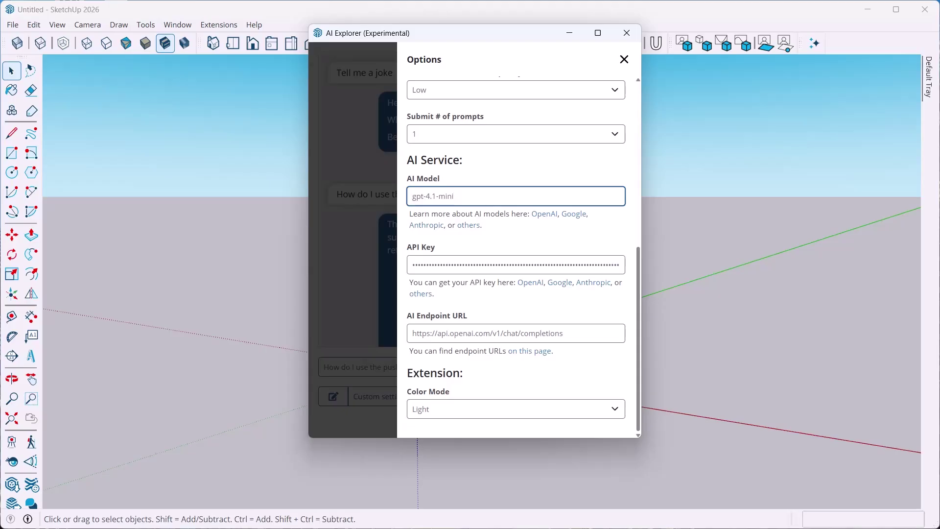
double_click(438, 265)
click(520, 303)
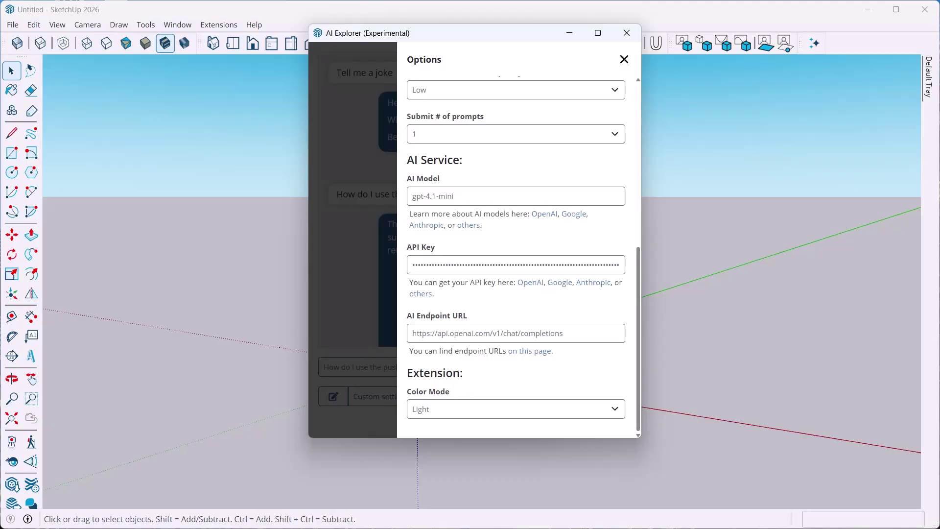
drag(565, 334, 412, 333)
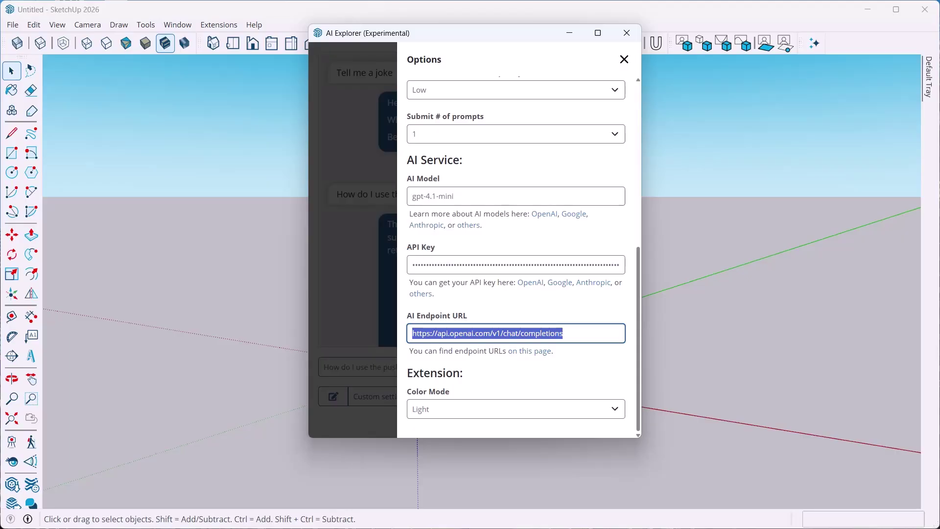
click(564, 333)
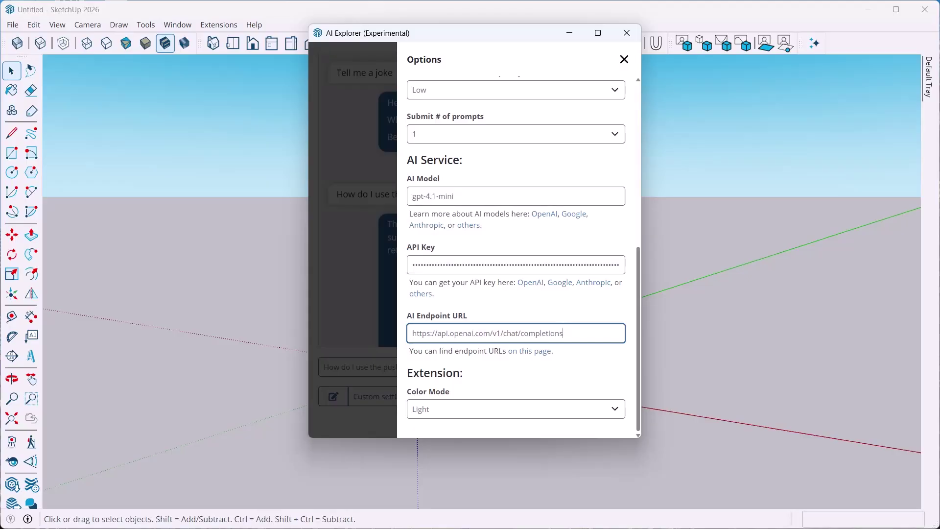
Step: Set the extension's Color Mode to Dark and look over the chat dialog in that theme
click(515, 409)
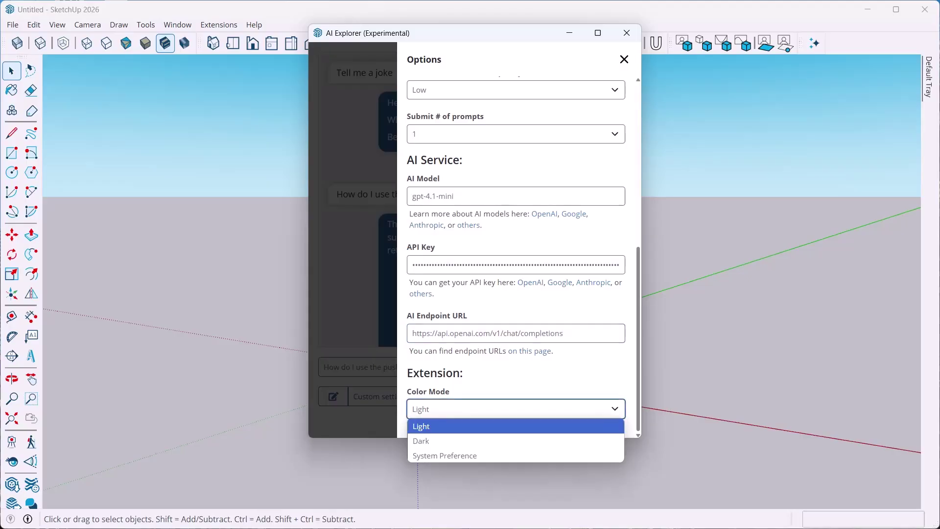
click(516, 440)
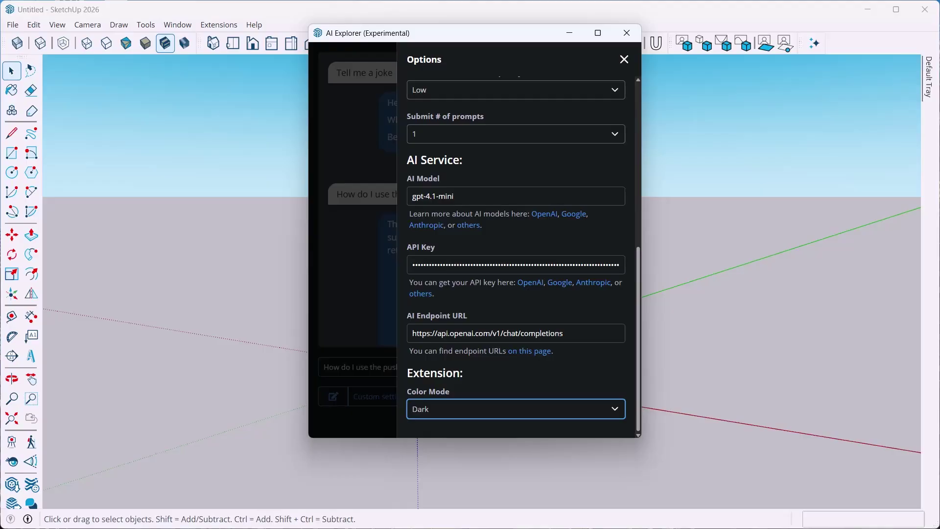
click(624, 60)
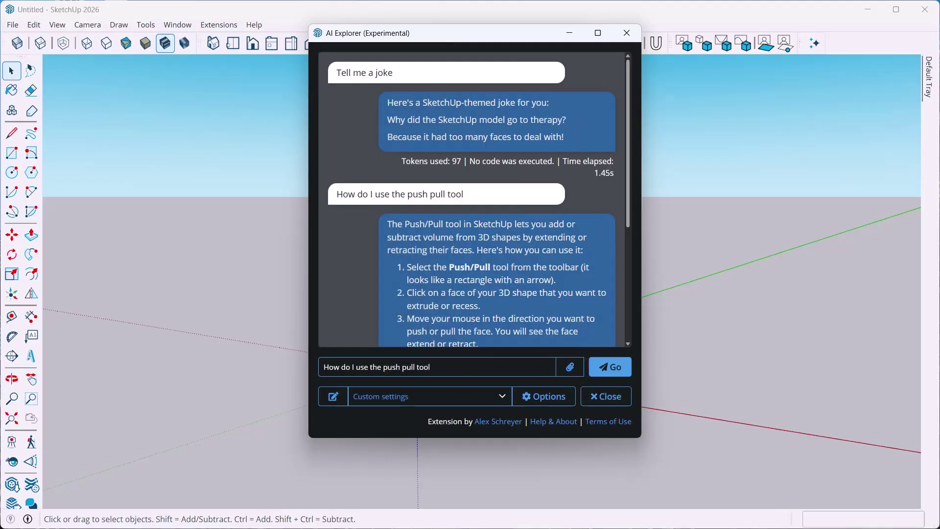
scroll(472, 200, down, 4)
scroll(473, 200, up, 4)
Step: Set the extension's Color Mode back to Light and close the options
click(543, 397)
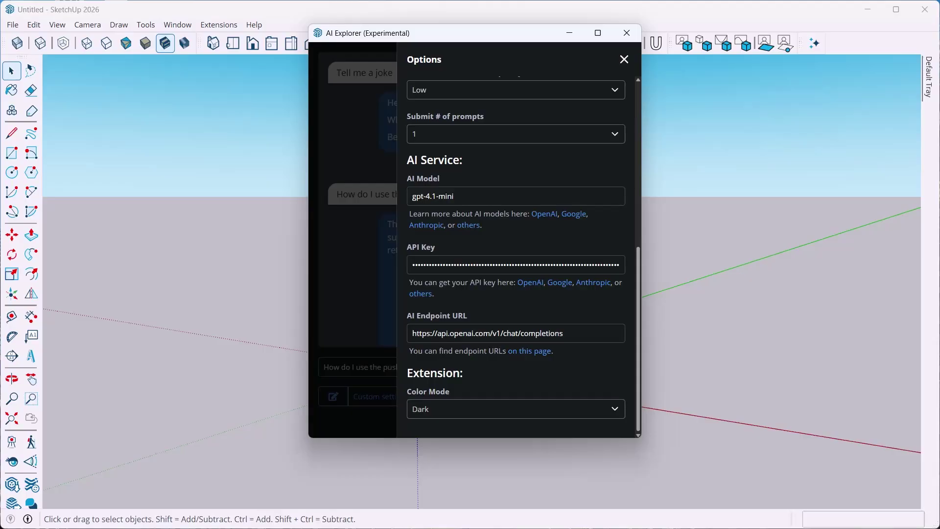
click(516, 409)
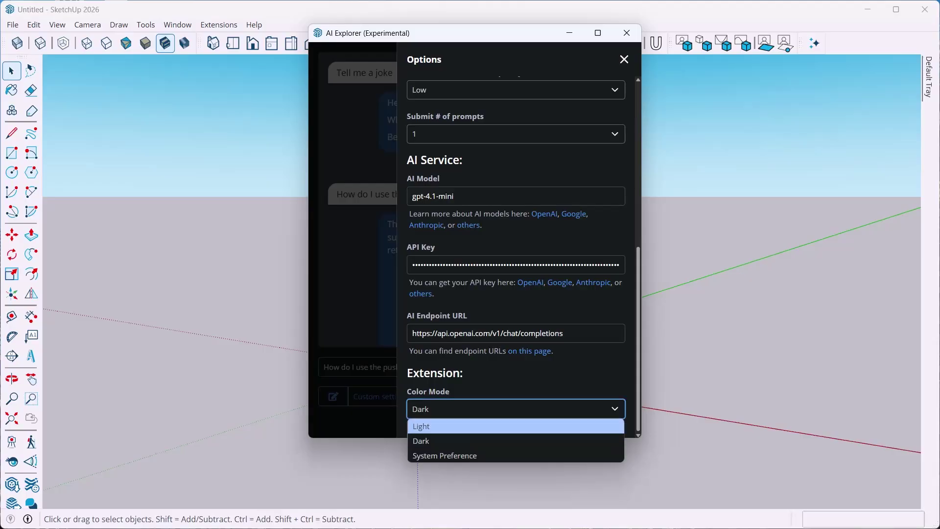
click(516, 426)
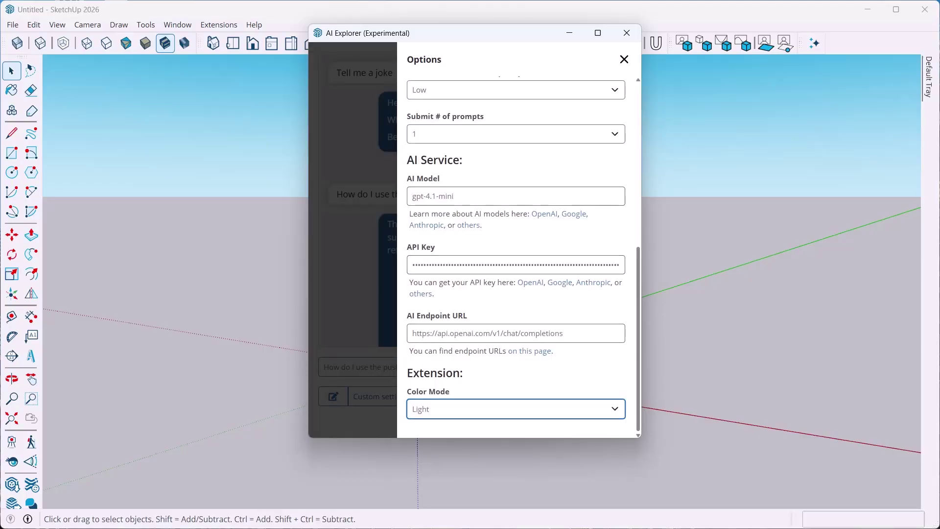
click(624, 59)
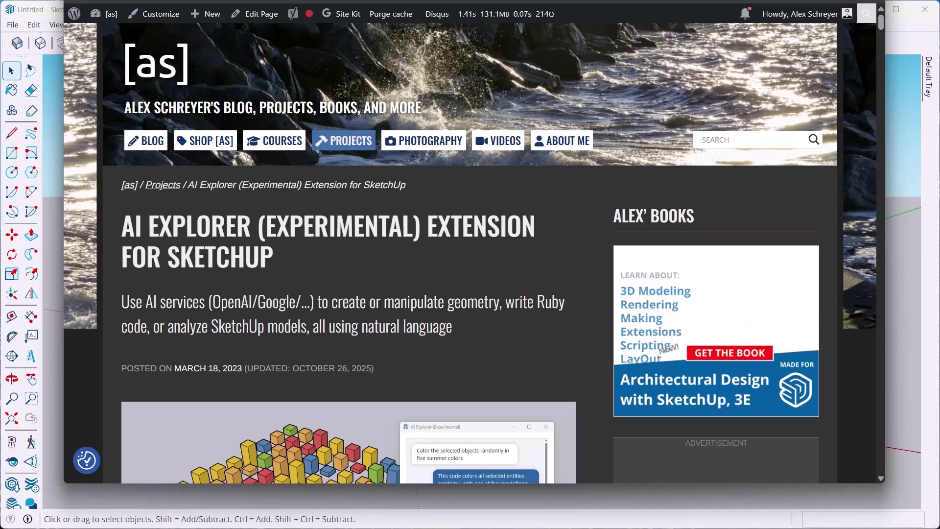
Step: On the AI Explorer extension's web page in the browser, read through the description, API key setup and dialog explanation
scroll(470, 255, down, 3)
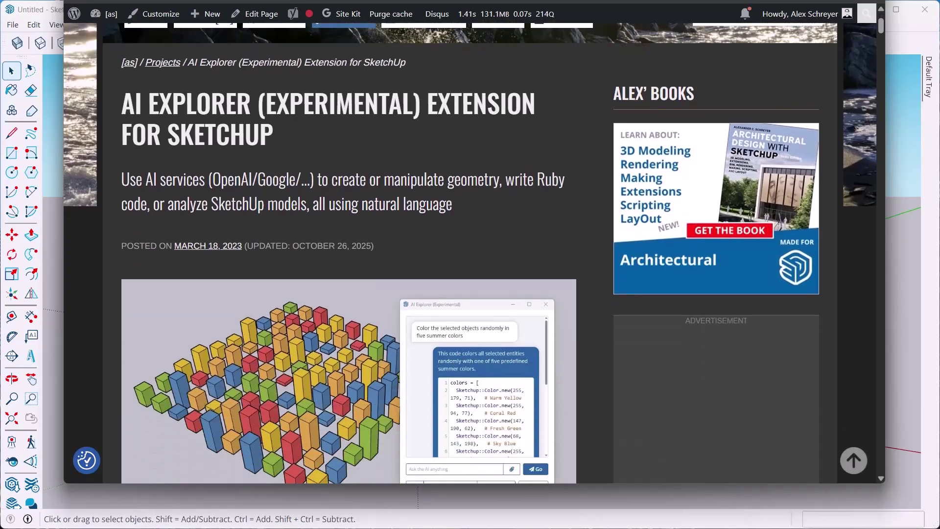
scroll(470, 255, up, 3)
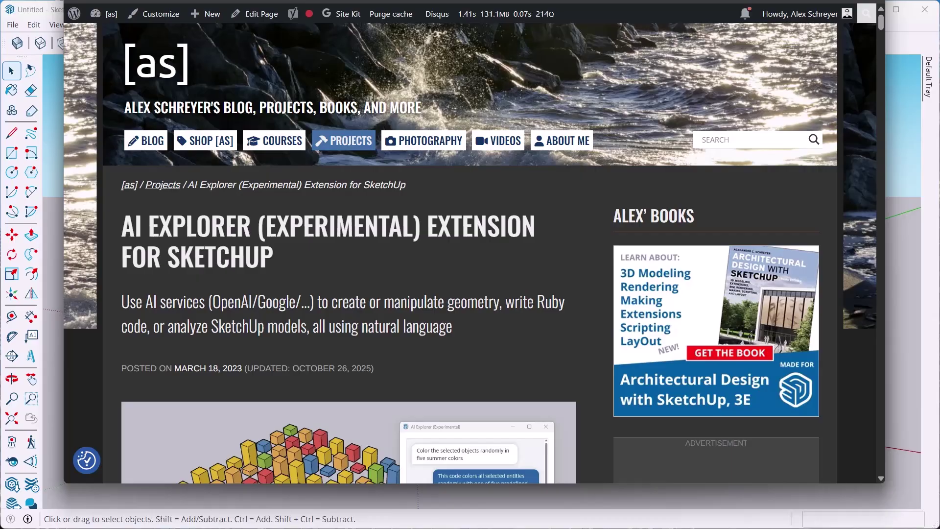
scroll(470, 255, down, 15)
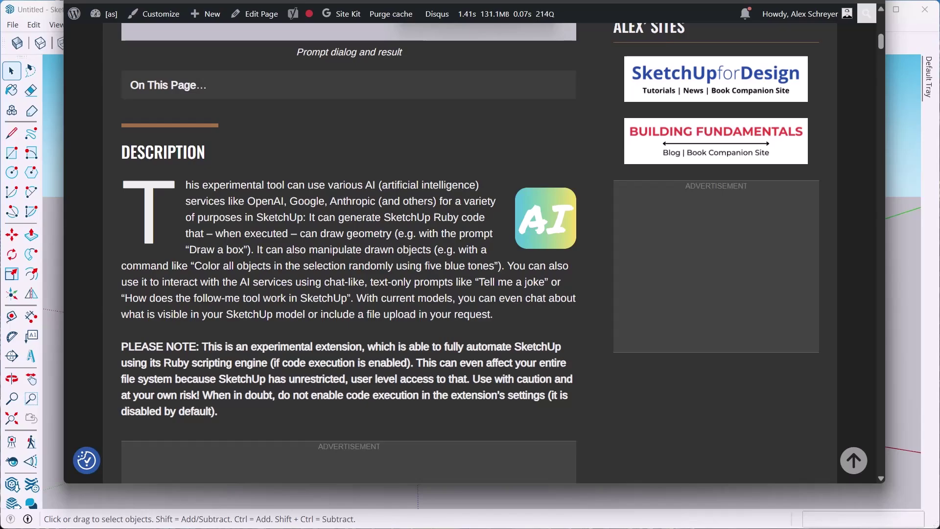
scroll(471, 252, down, 15)
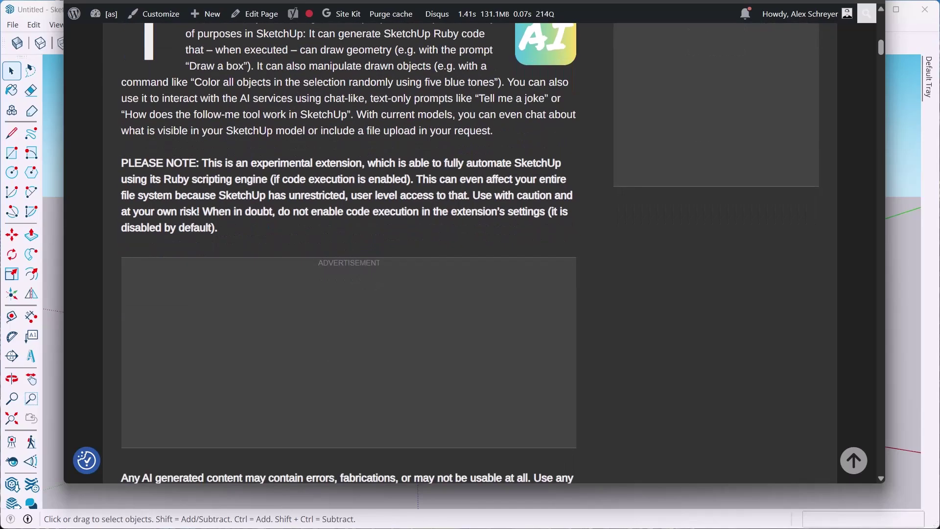
scroll(349, 253, down, 15)
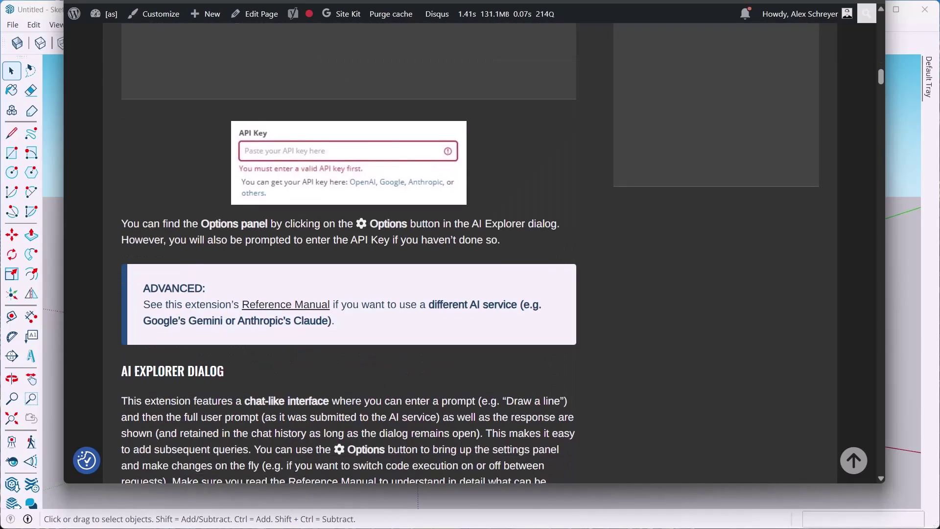
scroll(349, 252, down, 15)
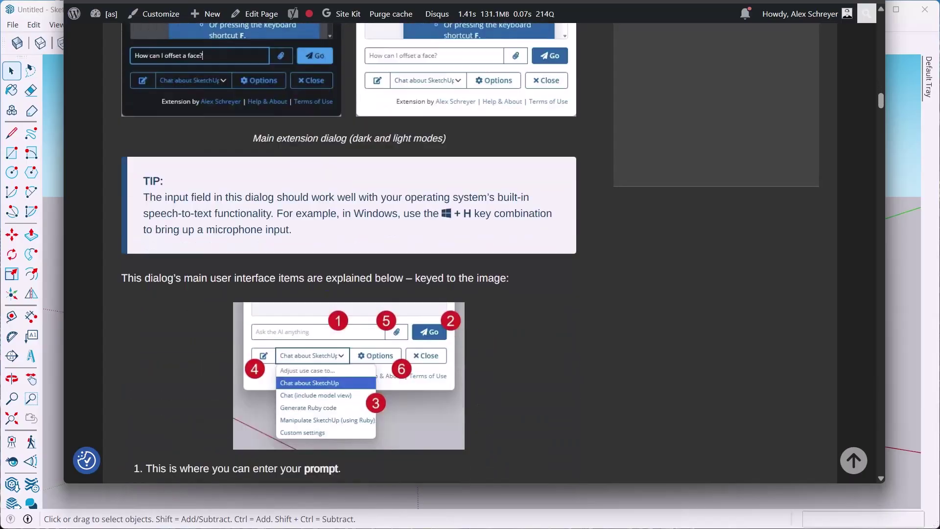
scroll(349, 253, down, 3)
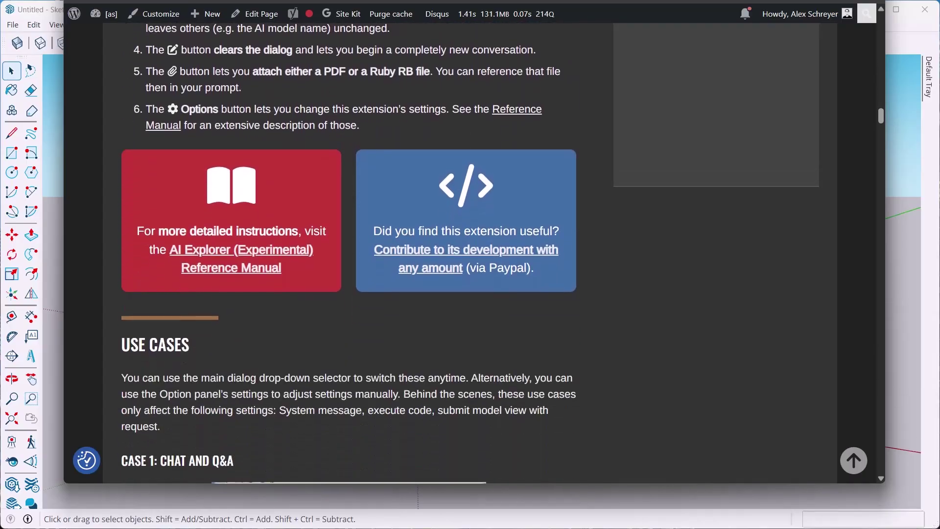
Step: Look through the page's use cases, the example prompts for manipulating SketchUp and the section about cost
scroll(348, 253, down, 6)
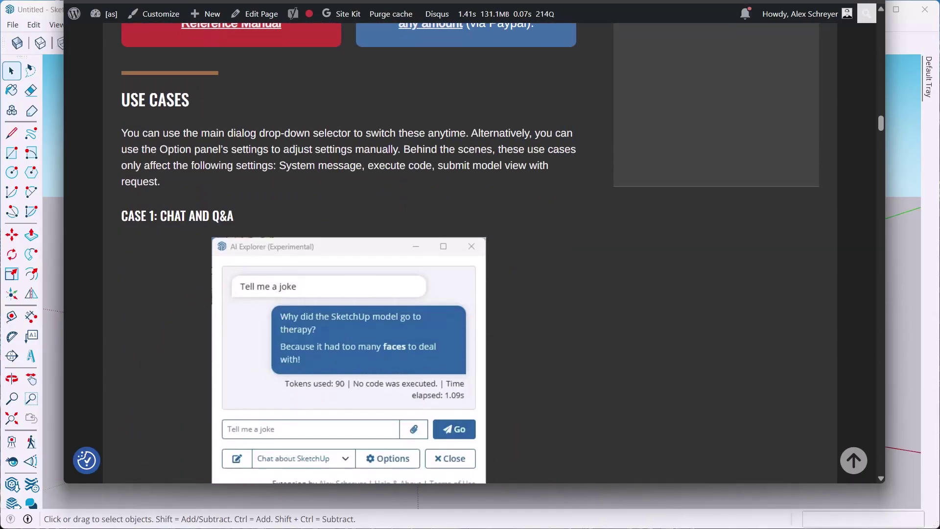
scroll(348, 253, down, 6)
scroll(349, 253, down, 9)
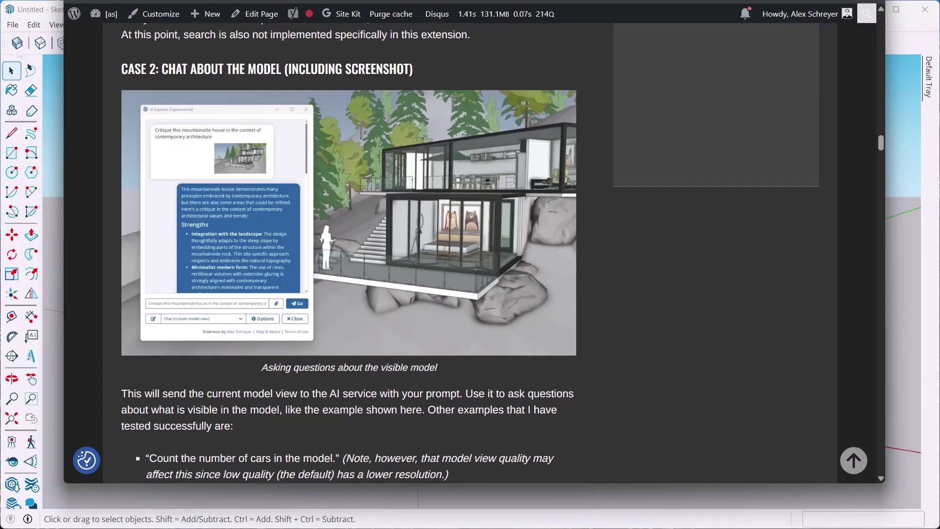
scroll(349, 253, down, 20)
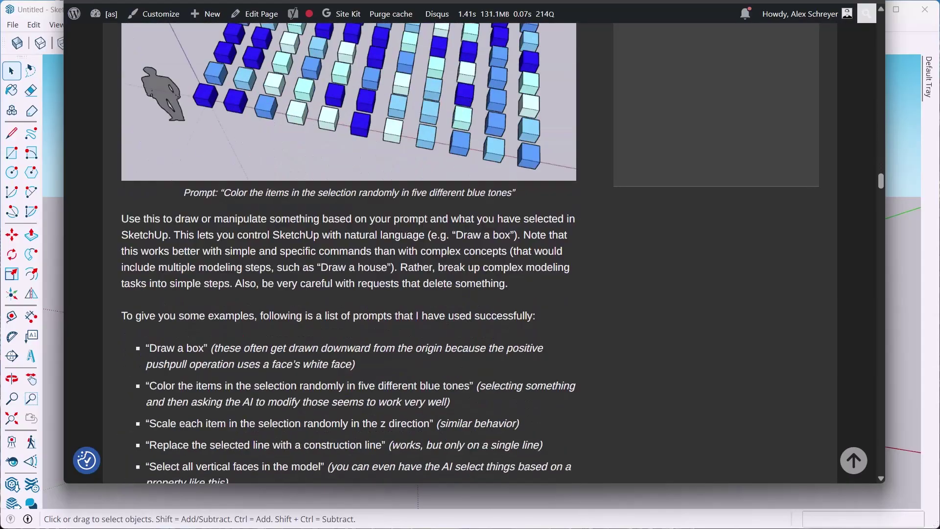
scroll(349, 253, down, 4)
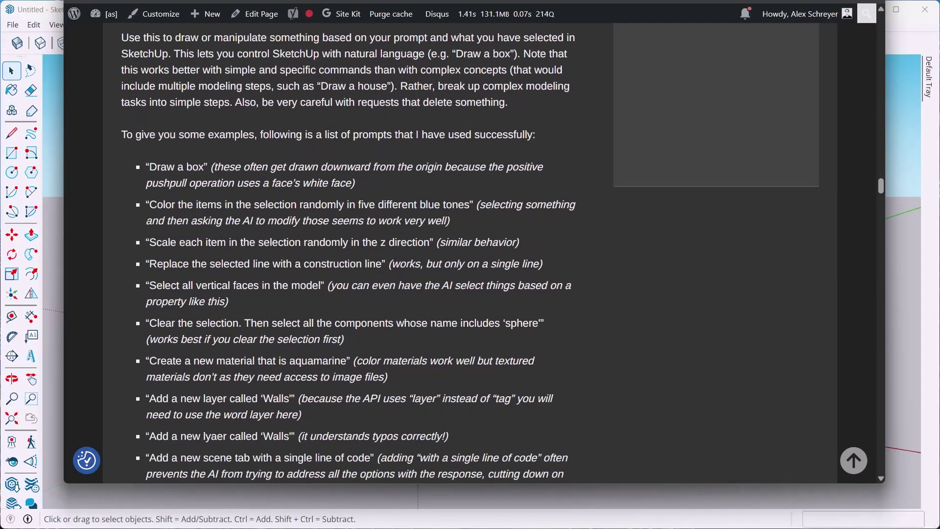
scroll(349, 253, down, 19)
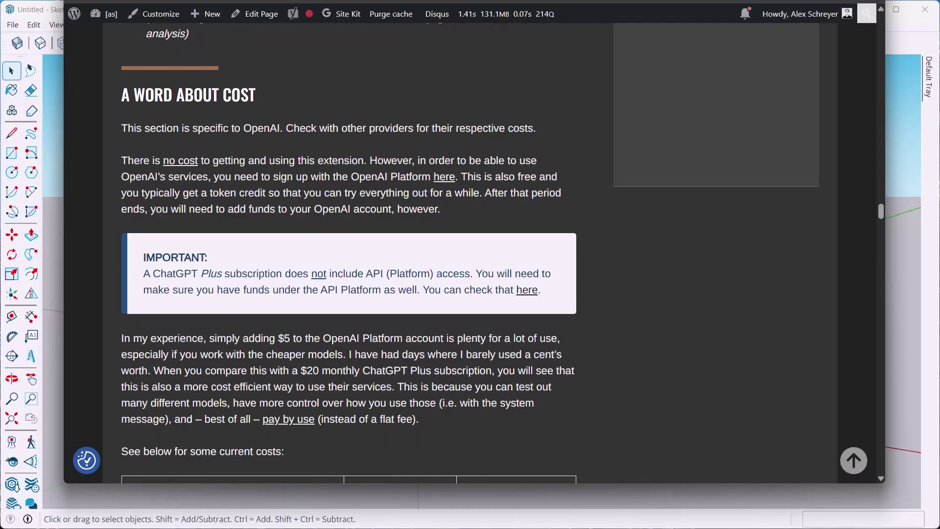
scroll(349, 252, down, 4)
Step: Return to the detailed instructions above Use Cases and open the AI Explorer (Experimental) Reference Manual
scroll(349, 253, up, 20)
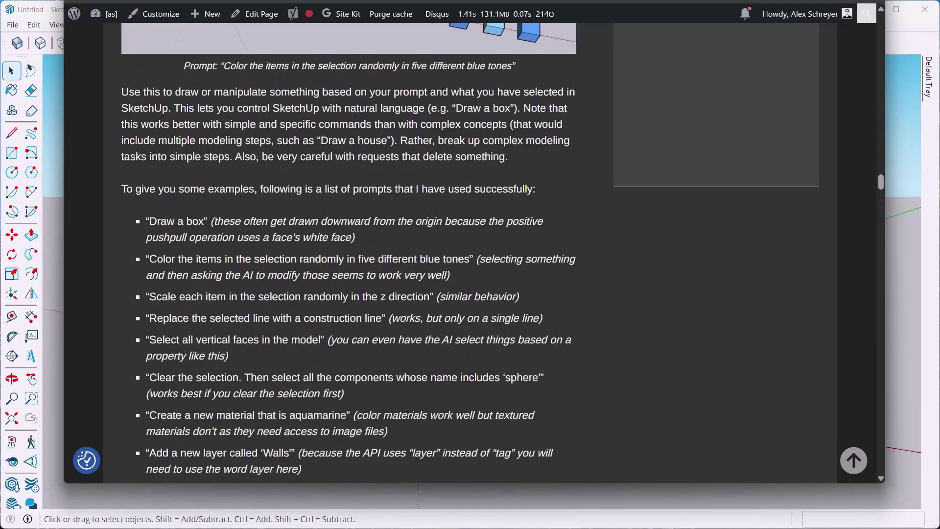
scroll(349, 253, up, 20)
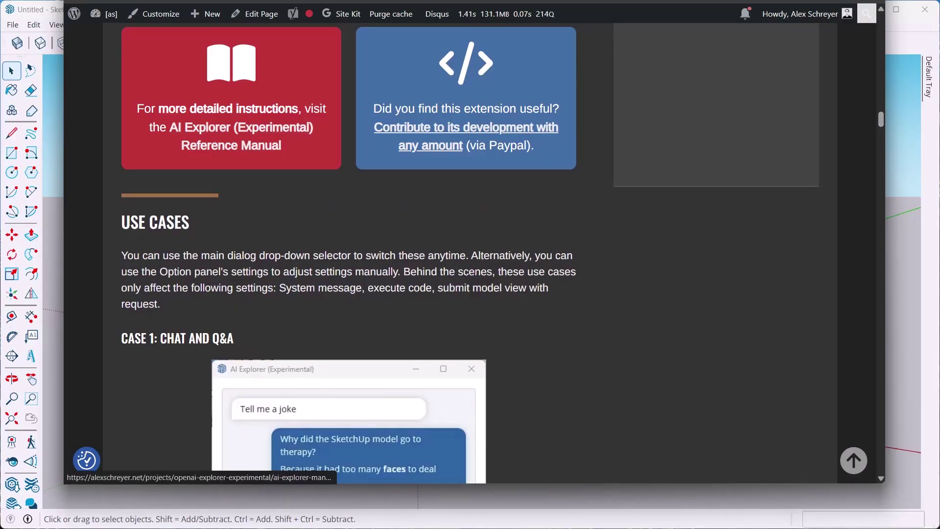
click(275, 128)
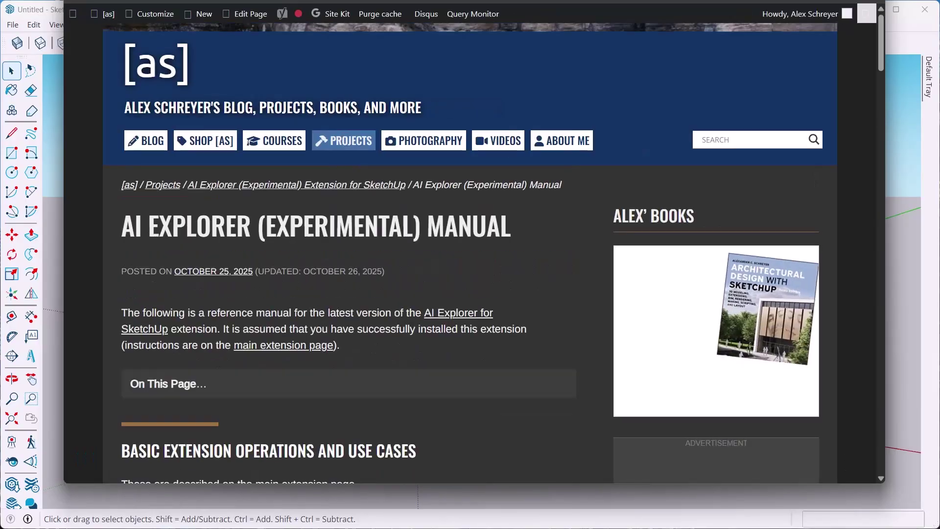
Step: Read the manual's extension options and the setup details for other AI services, focusing on the Google Gemini API endpoint URL
scroll(275, 128, down, 7)
scroll(349, 253, down, 15)
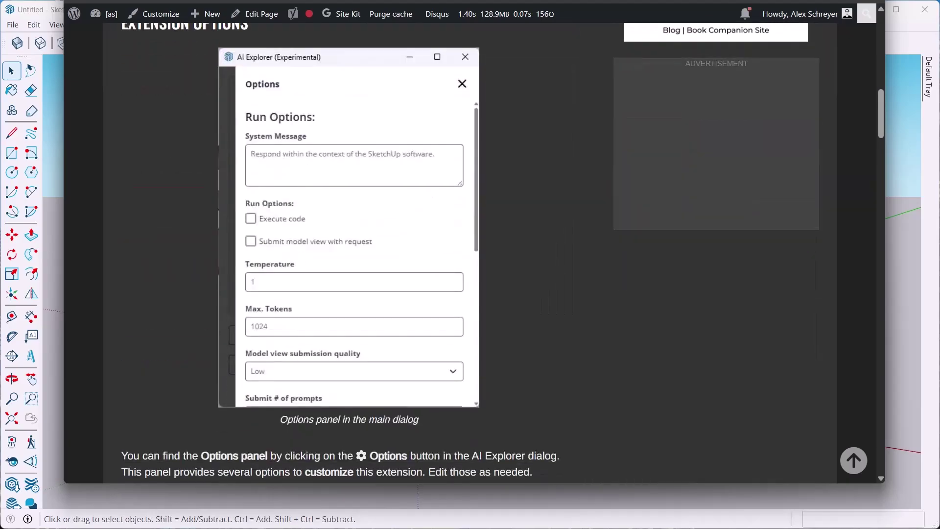
scroll(348, 253, down, 20)
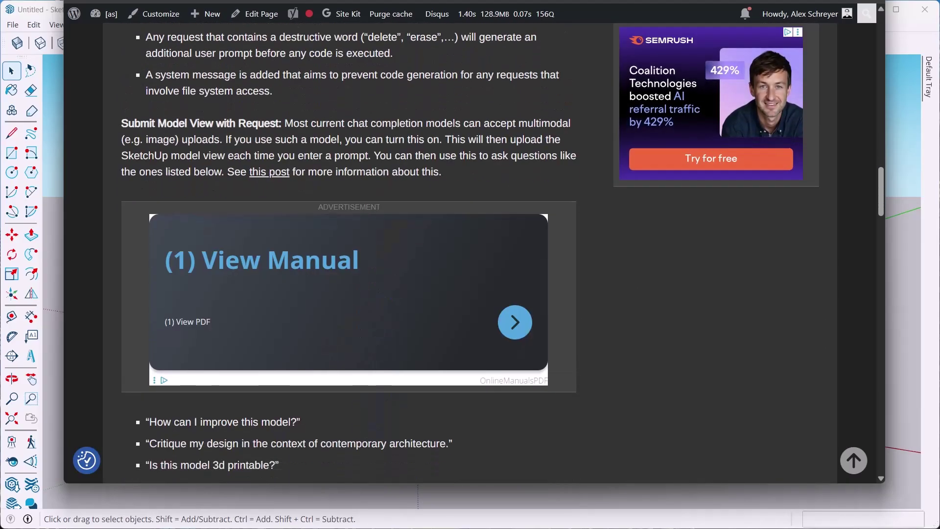
scroll(349, 253, down, 18)
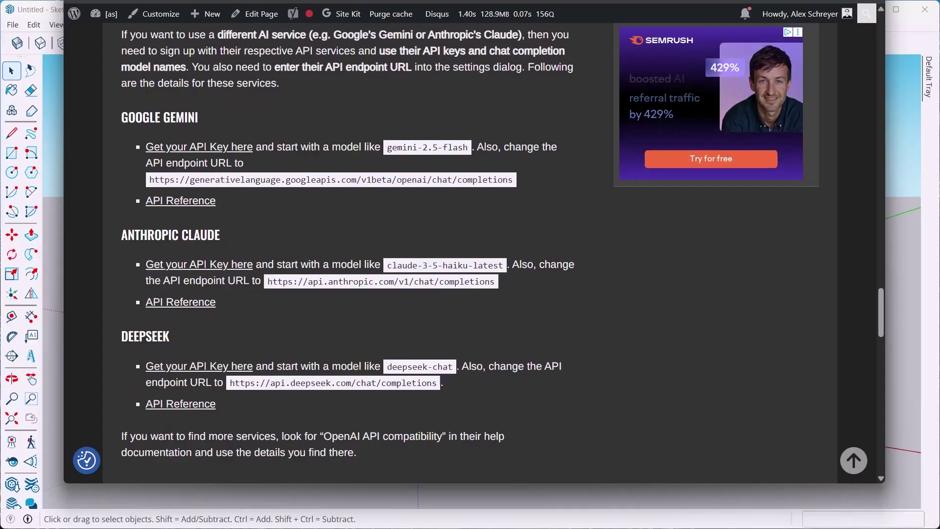
drag(513, 180, 149, 179)
click(148, 180)
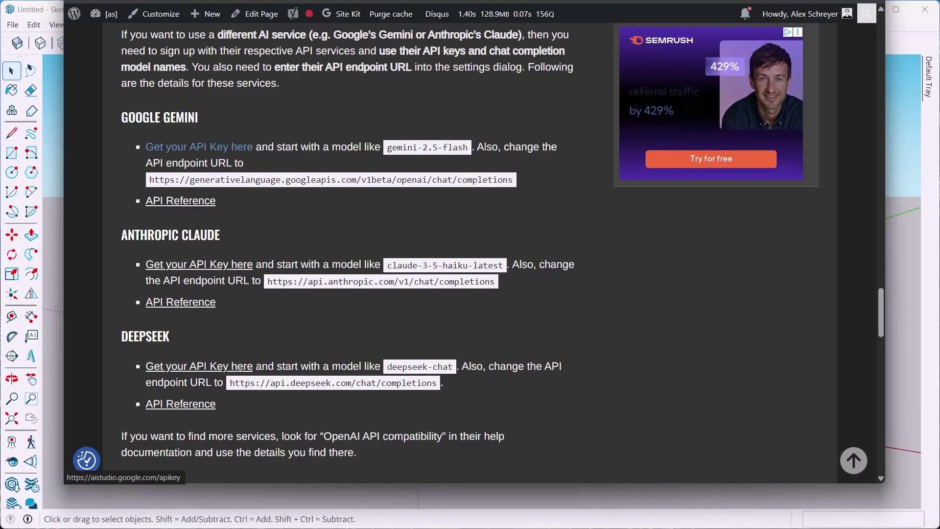
Step: Examine the Google Gemini setup details in the manual, highlighting the suggested model name and the API endpoint URL
drag(387, 147, 473, 147)
click(474, 149)
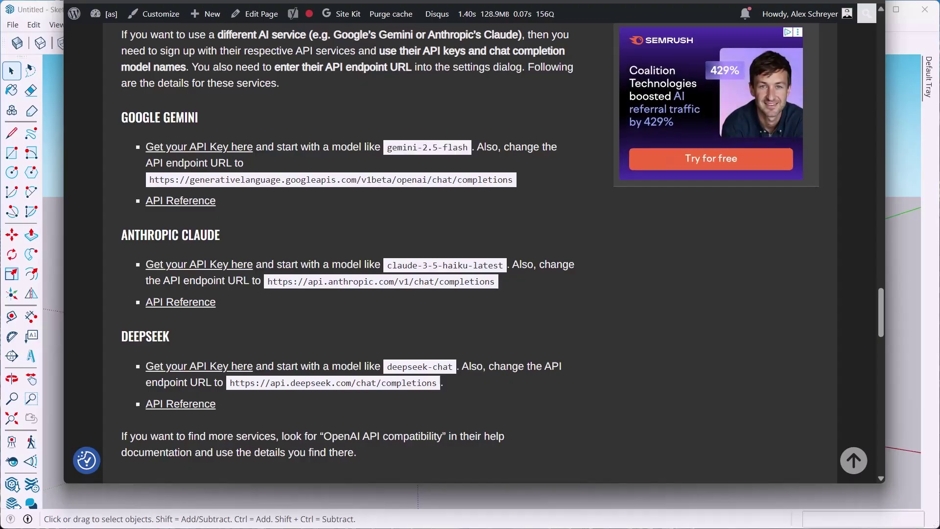
drag(148, 180, 513, 180)
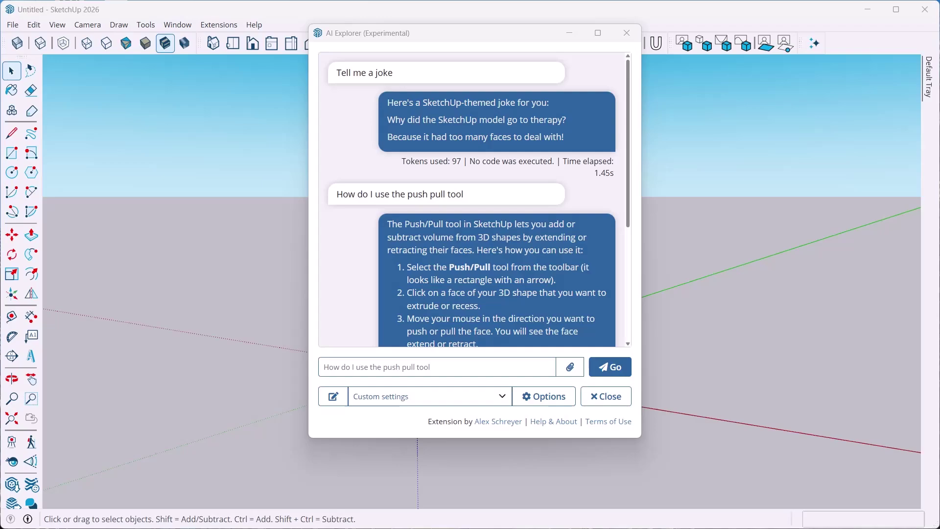
Step: Return to the AI Explorer dialog in SketchUp and review the AI endpoint URL, API key and AI model fields in its options
click(543, 396)
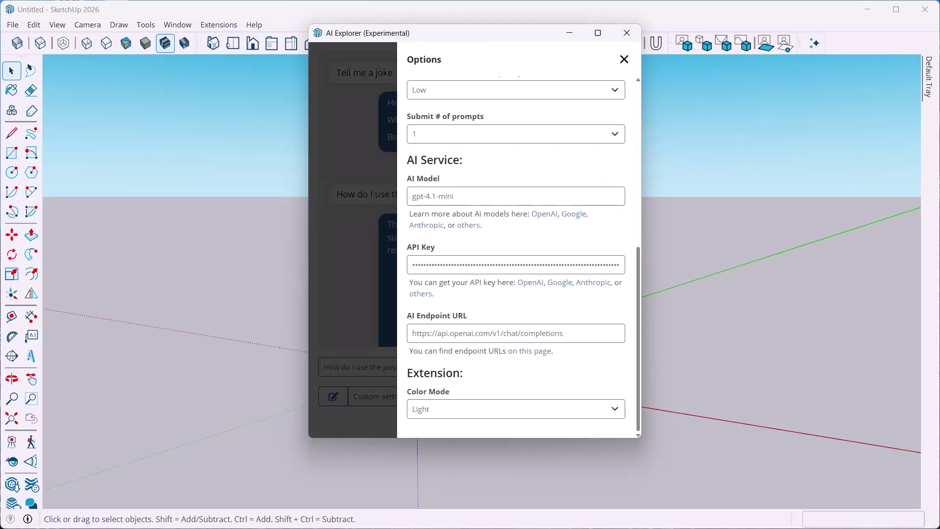
drag(566, 334, 410, 334)
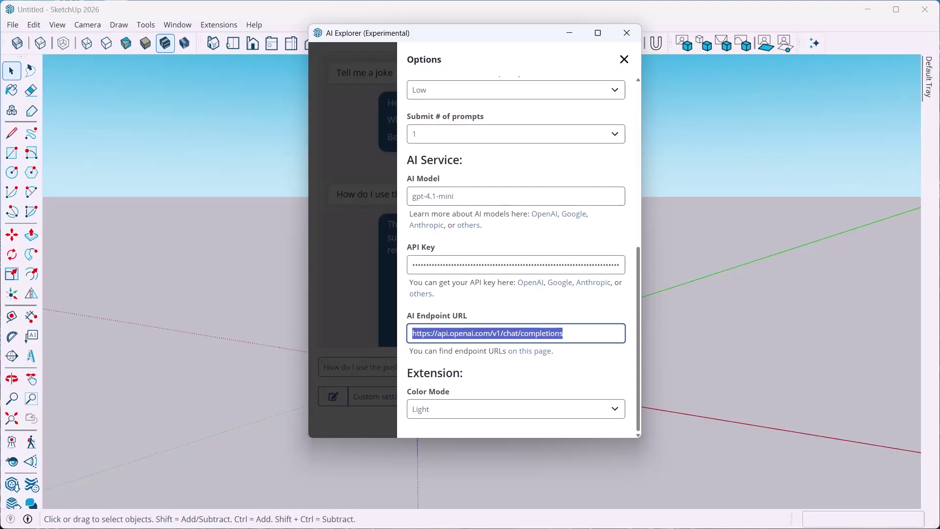
double_click(524, 265)
key(shift+Tab)
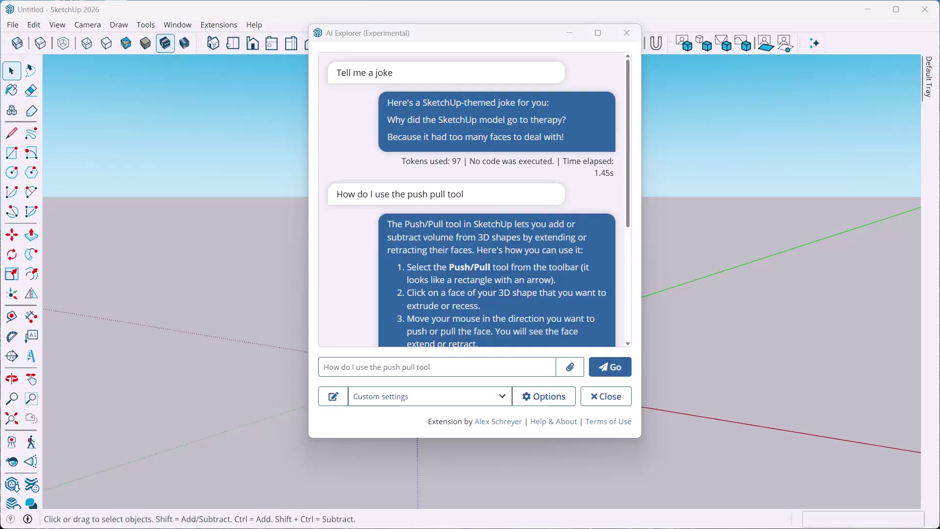
Step: Start a new, empty chat in AI Explorer and attach Kitchen counters.pdf to the prompt
drag(475, 33, 435, 73)
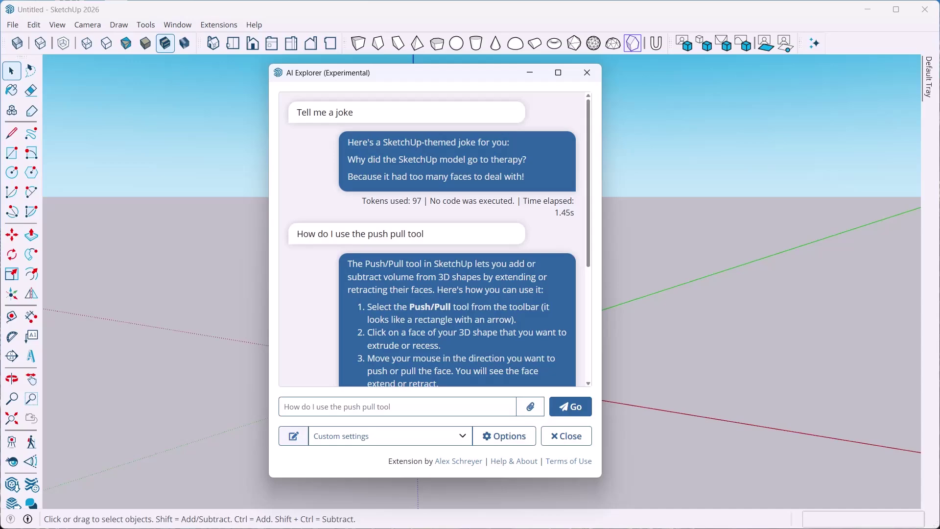
click(294, 436)
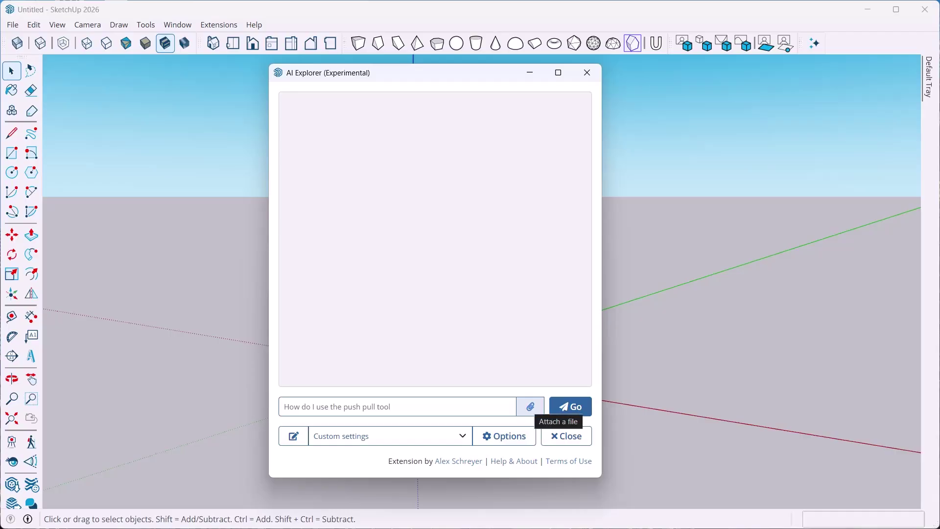
click(530, 407)
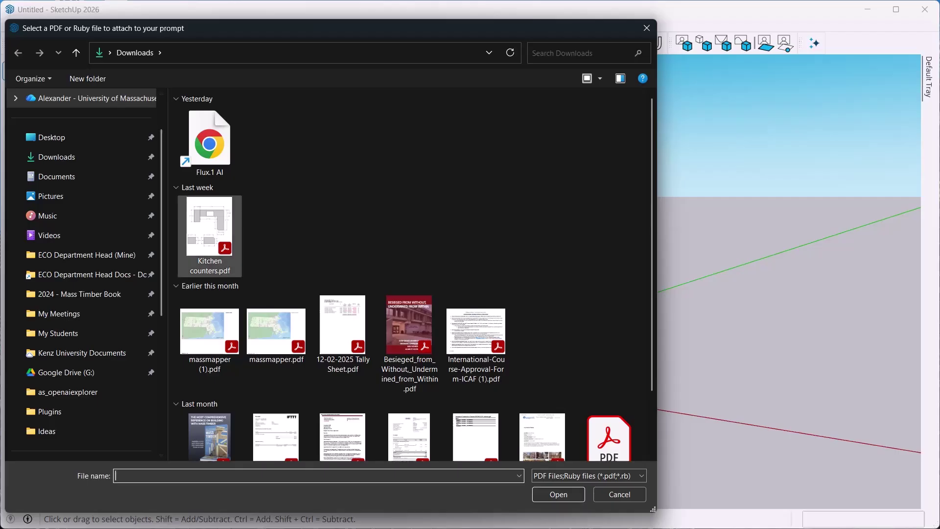
click(210, 237)
click(558, 494)
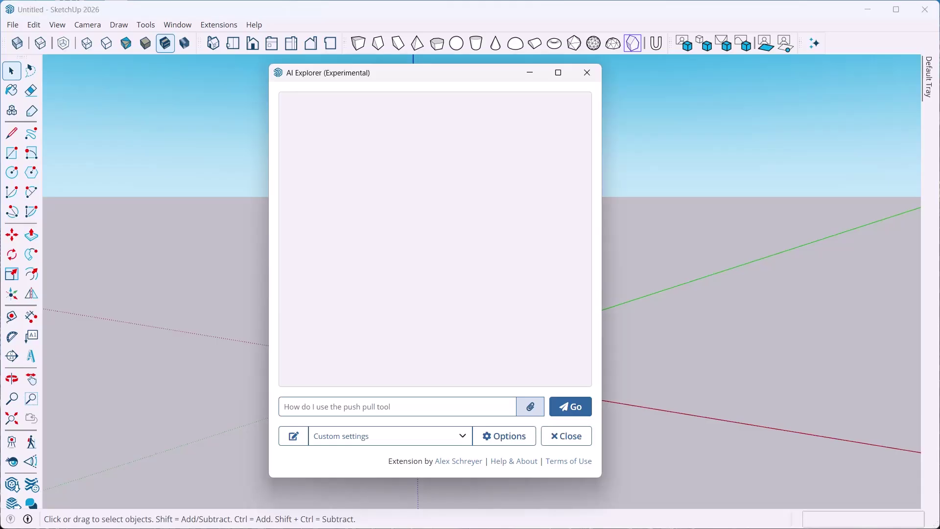
drag(435, 73, 445, 73)
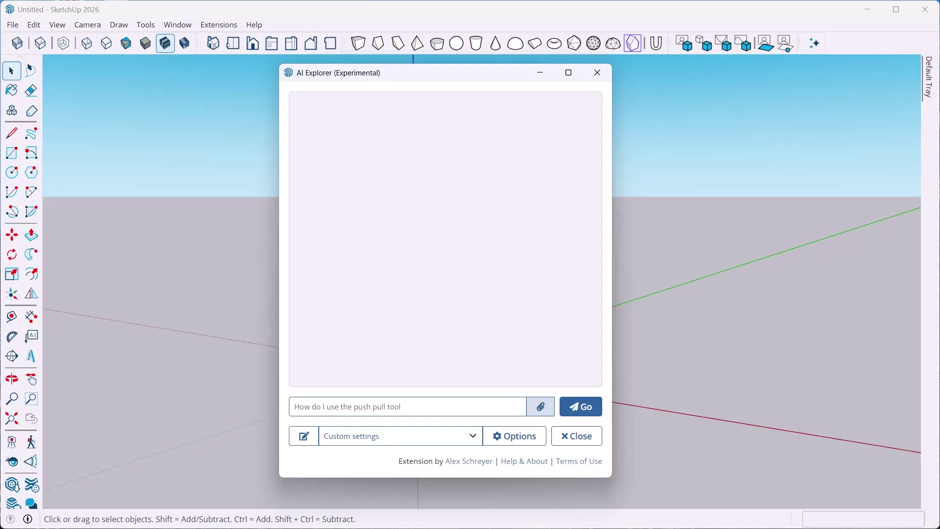
Step: Change the use case to Generate Ruby code and reset the chat to discard the attached file
click(401, 436)
click(377, 498)
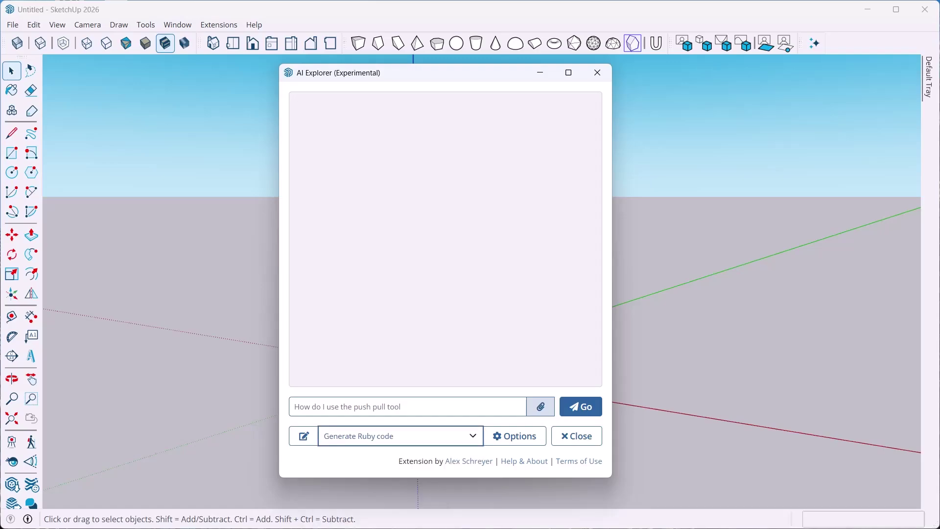
drag(422, 407, 292, 407)
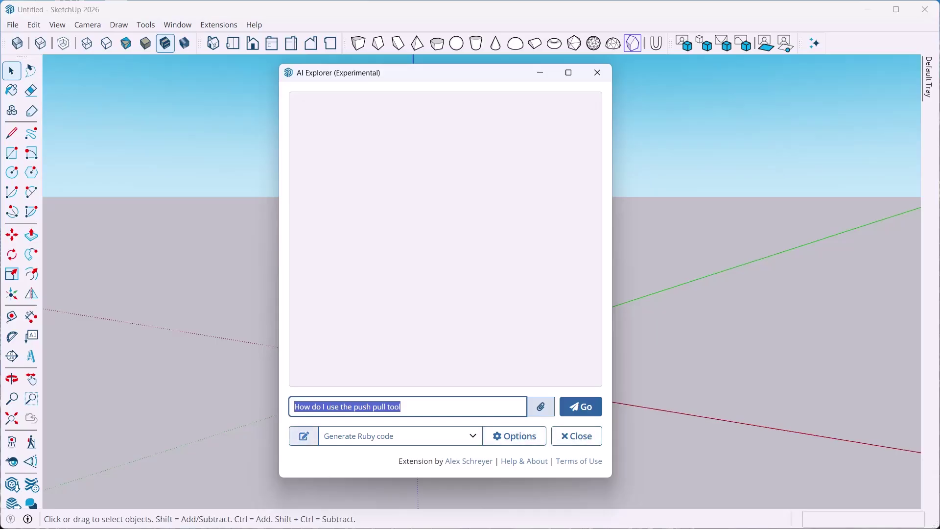
click(303, 436)
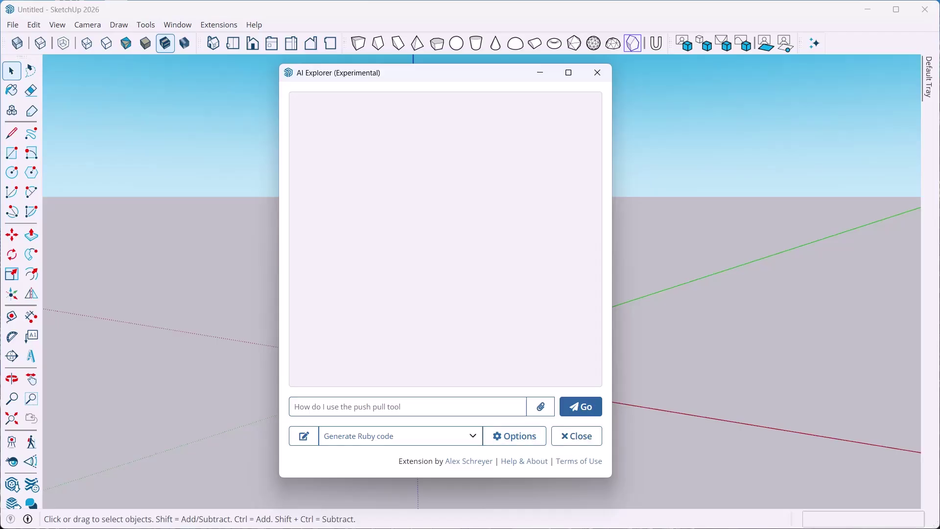
mouse_move(431, 72)
mouse_down()
mouse_move(427, 82)
mouse_move(411, 78)
mouse_up()
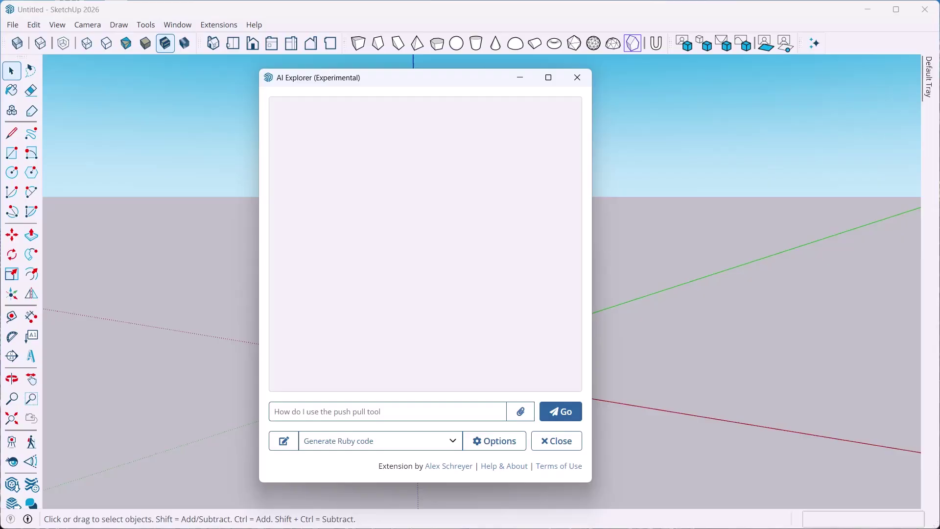
Step: Review the Generate Ruby code options, including the system message, run settings and AI endpoint URL, and leave the options
click(495, 441)
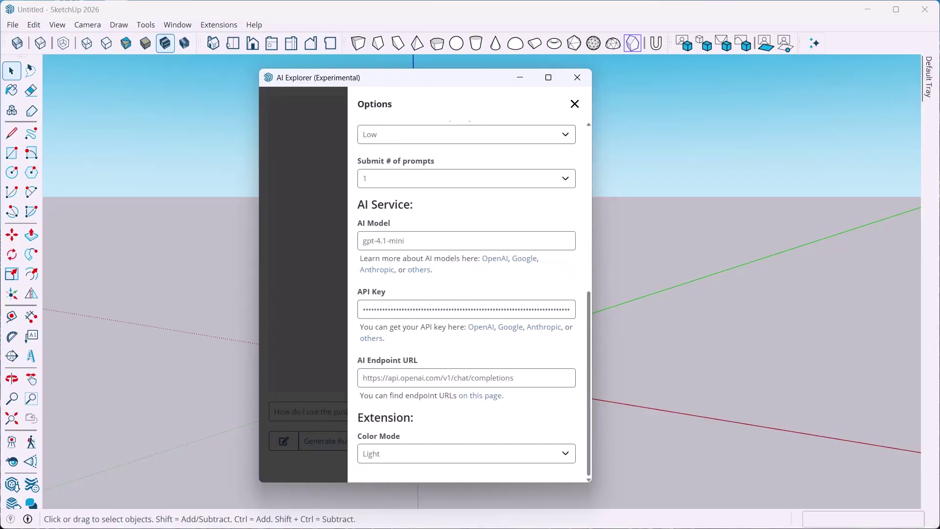
scroll(467, 294, up, 6)
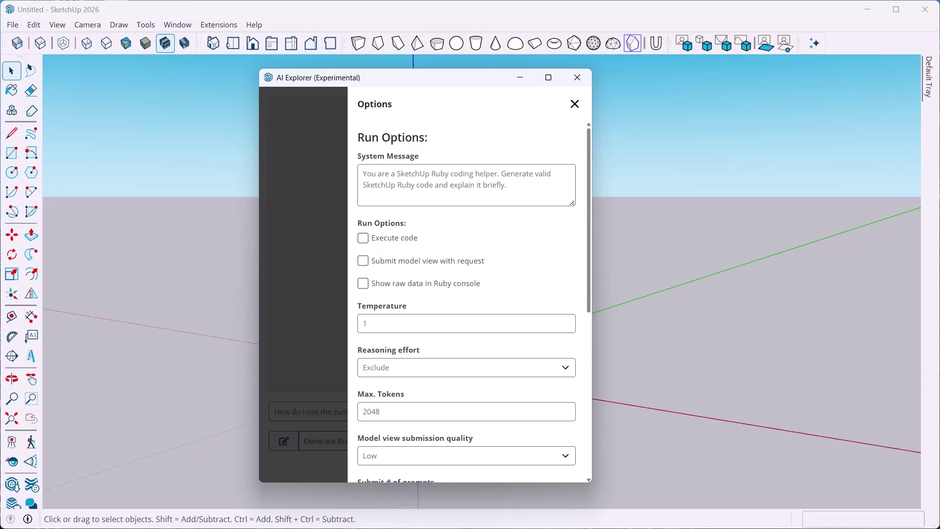
scroll(466, 294, down, 6)
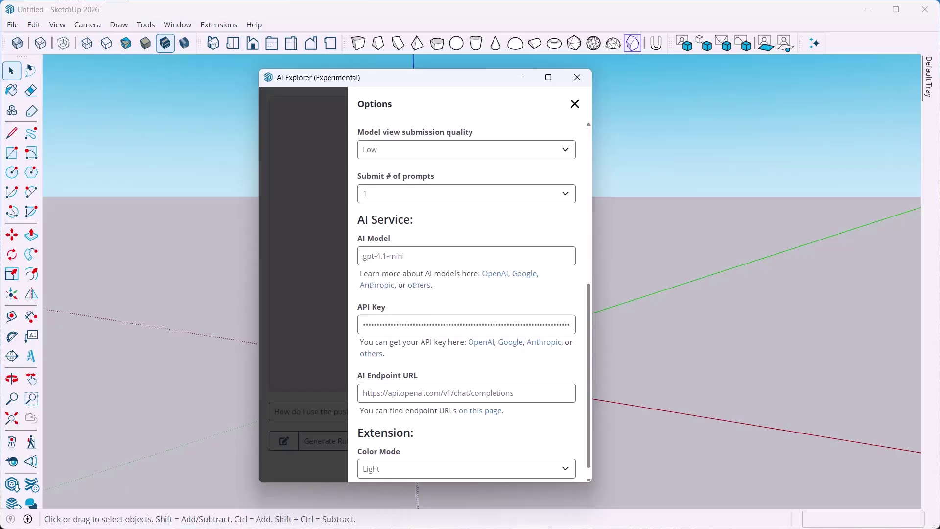
scroll(467, 304, up, 6)
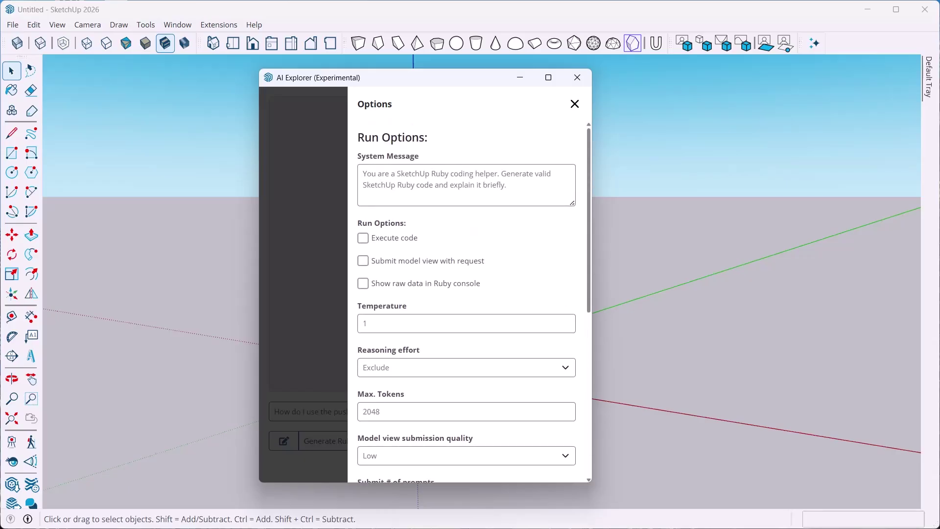
click(507, 185)
scroll(466, 294, down, 6)
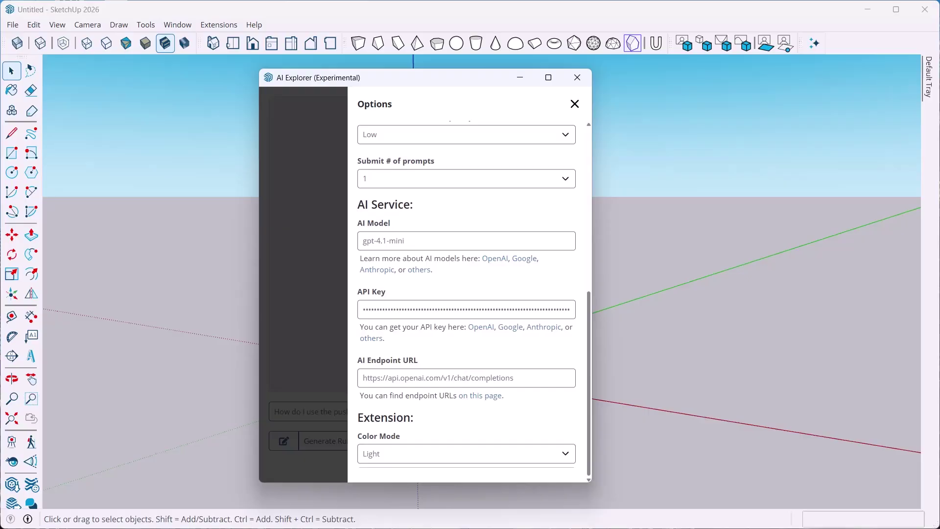
drag(520, 379, 361, 379)
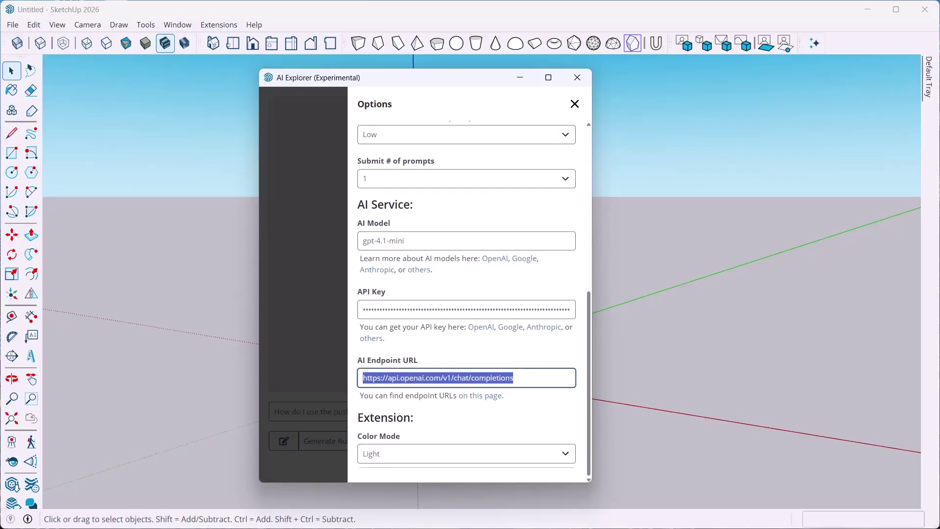
click(515, 378)
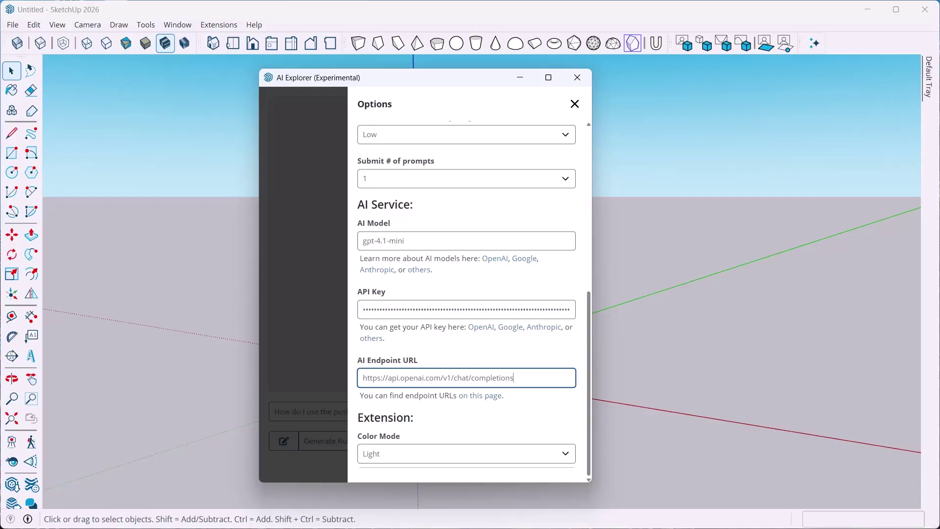
click(575, 104)
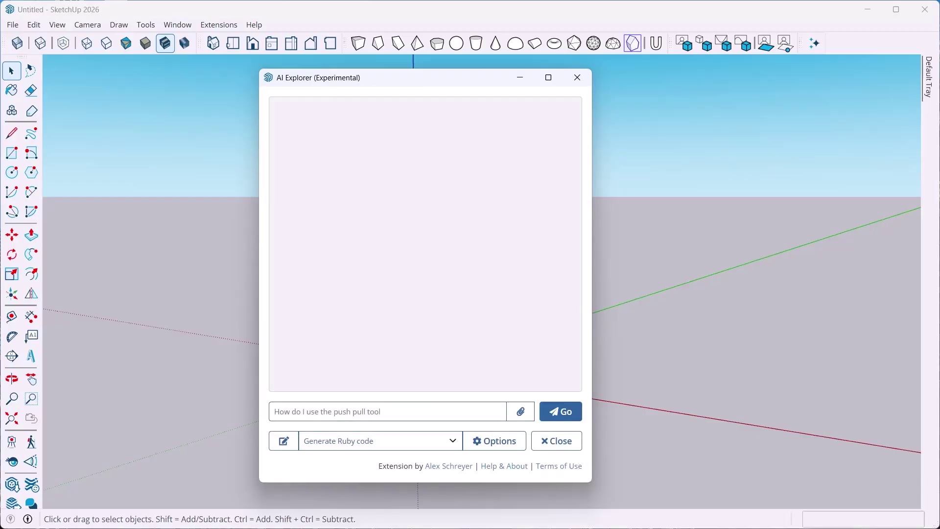
Step: Reposition the AI Explorer dialog over the model and close it
drag(425, 78, 437, 83)
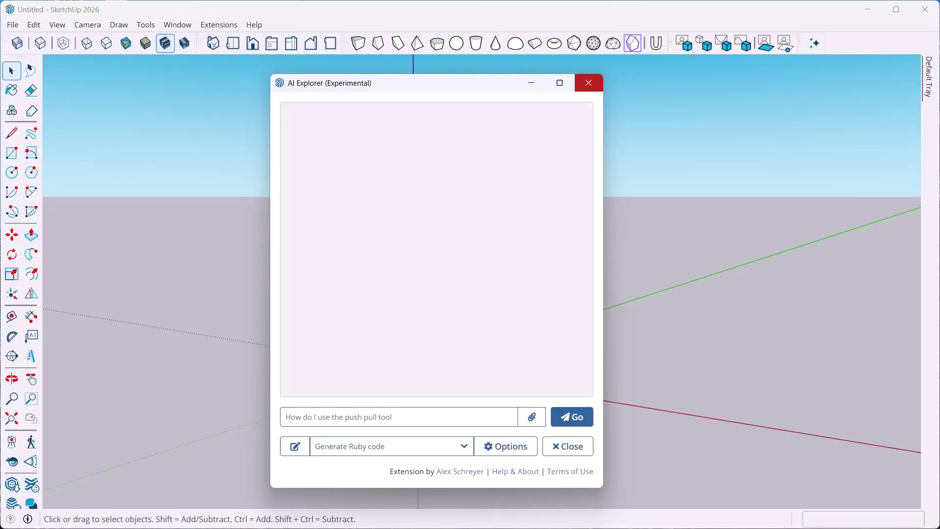
drag(436, 83, 450, 78)
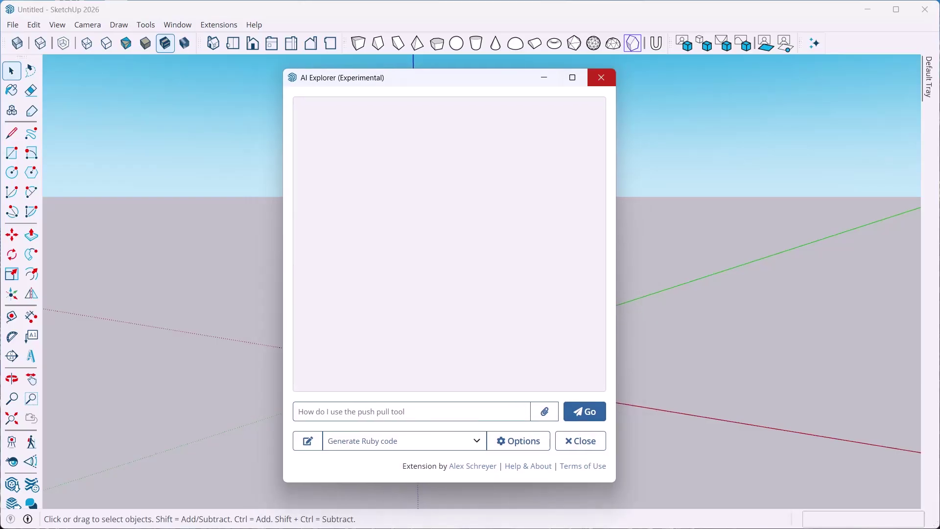
click(602, 78)
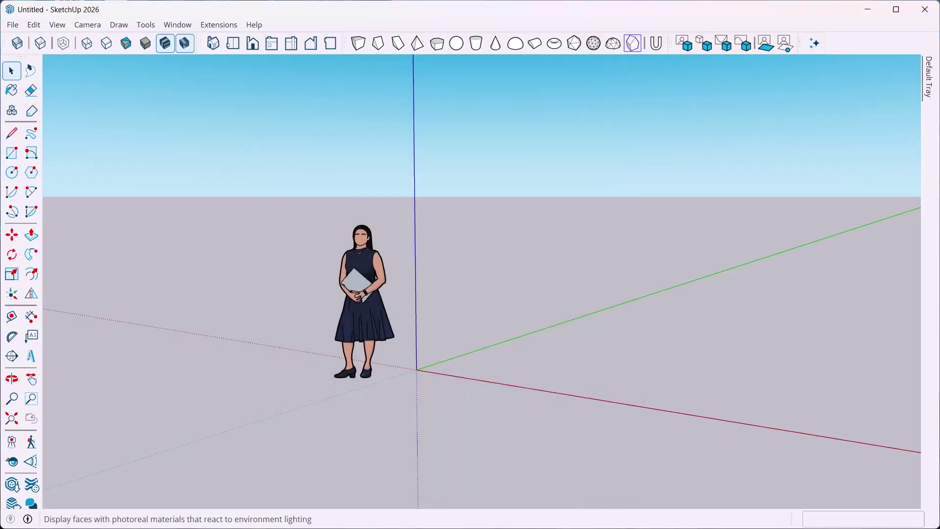
Step: Open AI Explorer's Google API Compatibility page and look through the Gemini documentation on OpenAI compatibility
click(219, 25)
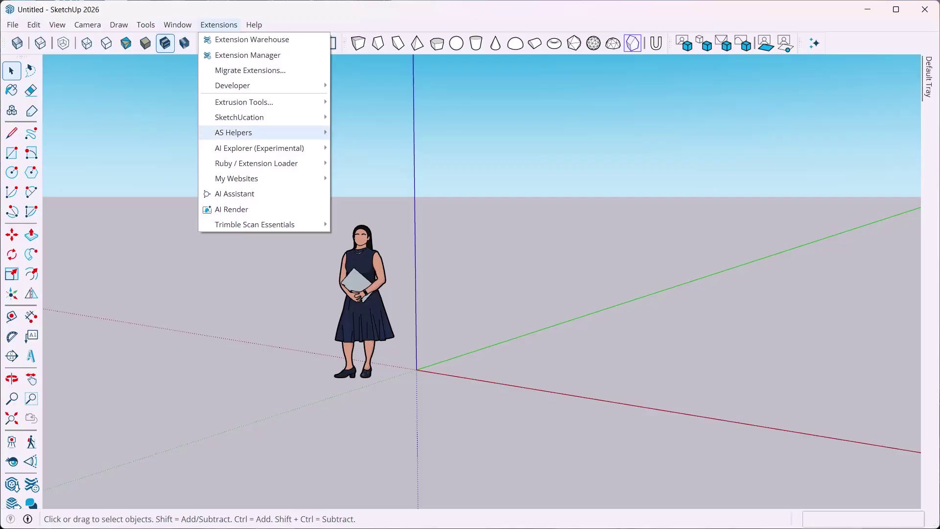
mouse_move(260, 148)
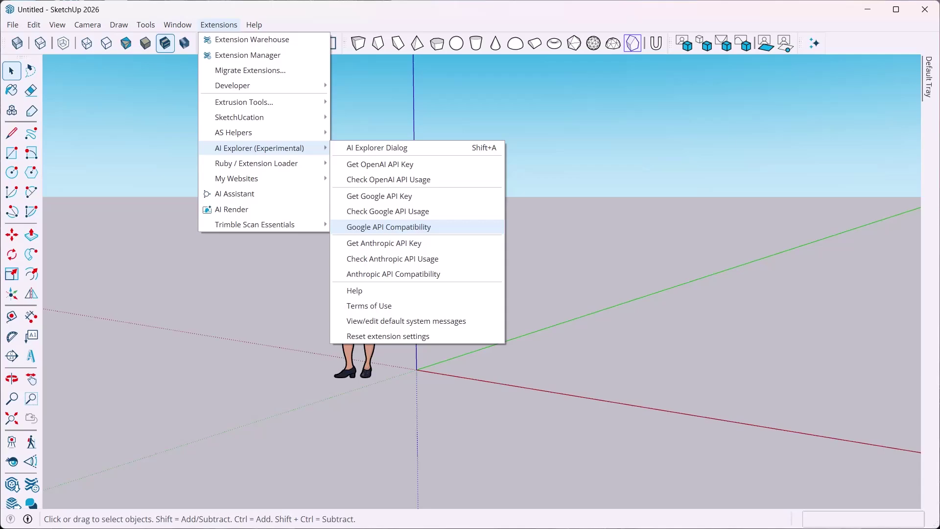
click(389, 227)
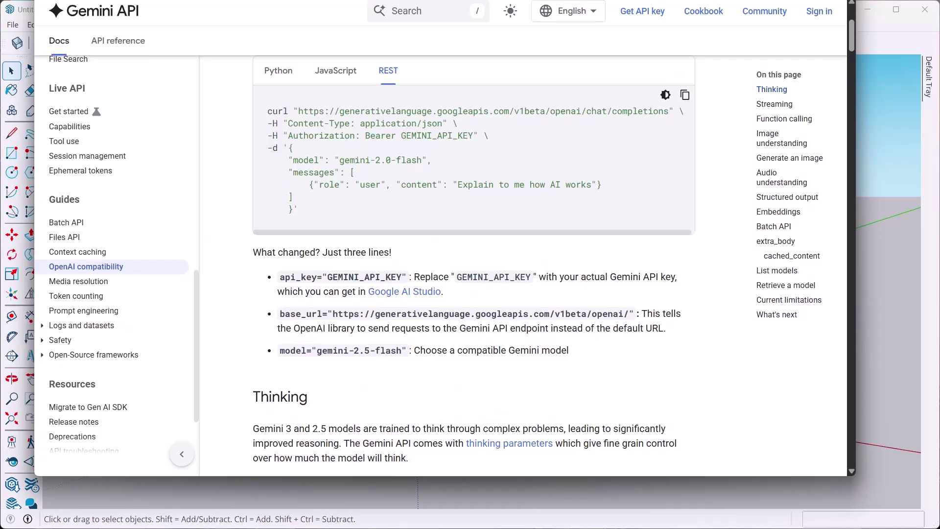
scroll(475, 265, up, 4)
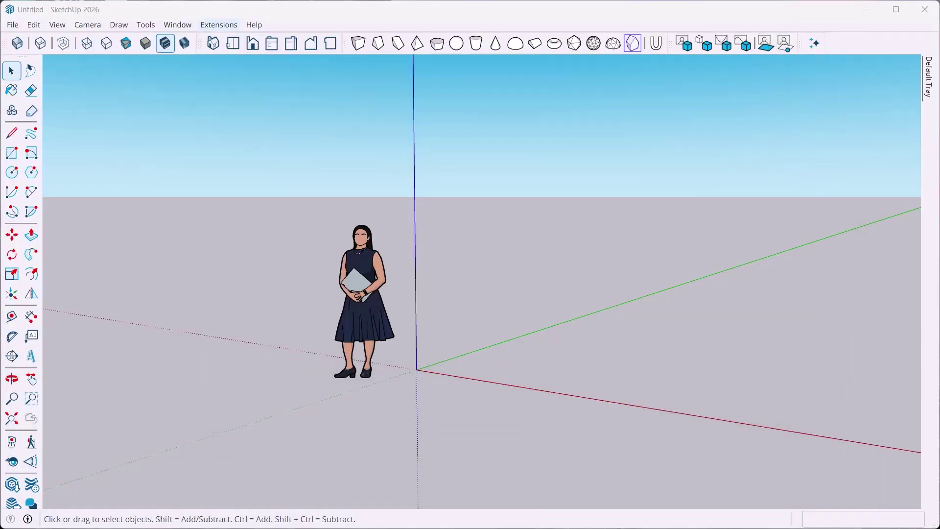
Step: Open AI Explorer's default system messages file, system_msgs.json, in the code editor, read its entries and move it out of view
click(219, 25)
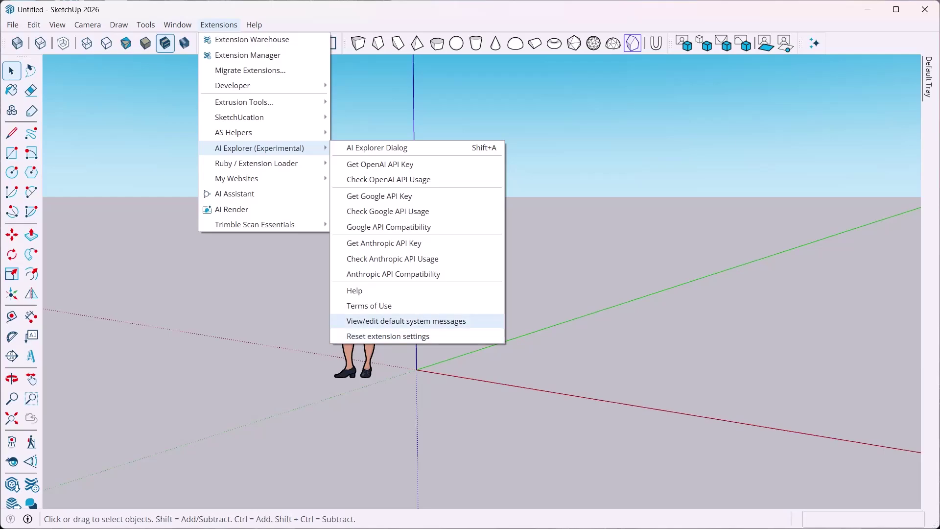
click(407, 321)
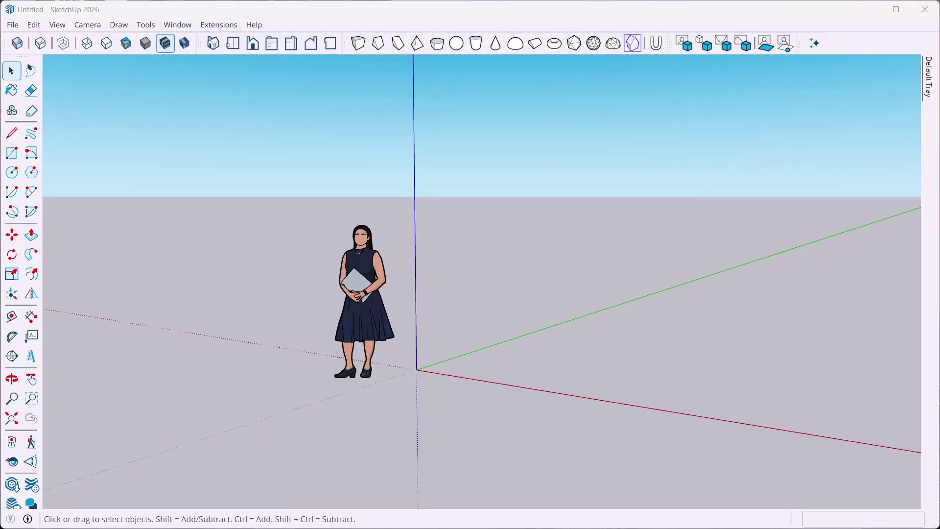
mouse_move(686, 0)
mouse_down()
mouse_move(695, 0)
mouse_move(776, 160)
mouse_up()
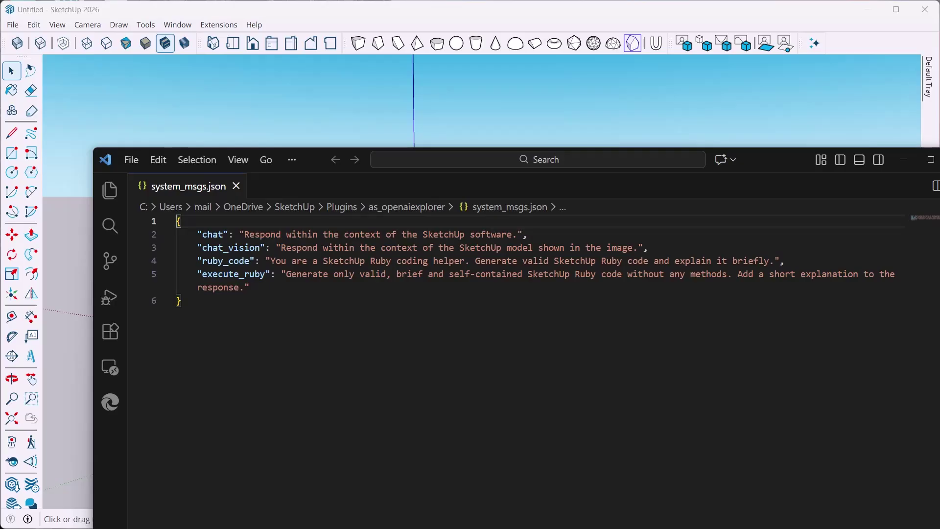
mouse_move(776, 159)
mouse_down()
mouse_move(705, 130)
mouse_move(614, 0)
mouse_up()
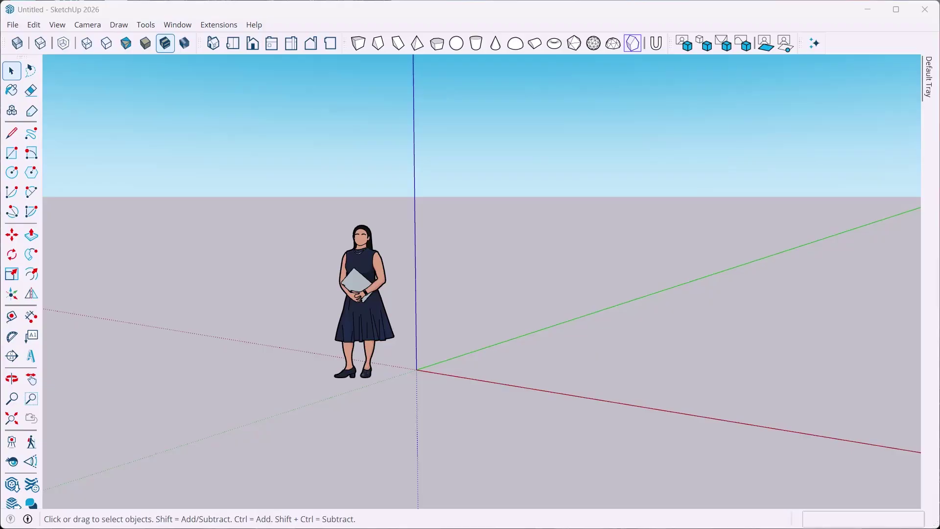
Step: Reopen the AI Explorer dialog and review its run options and AI service settings, including the endpoint URL, and leave the options
click(814, 43)
click(539, 430)
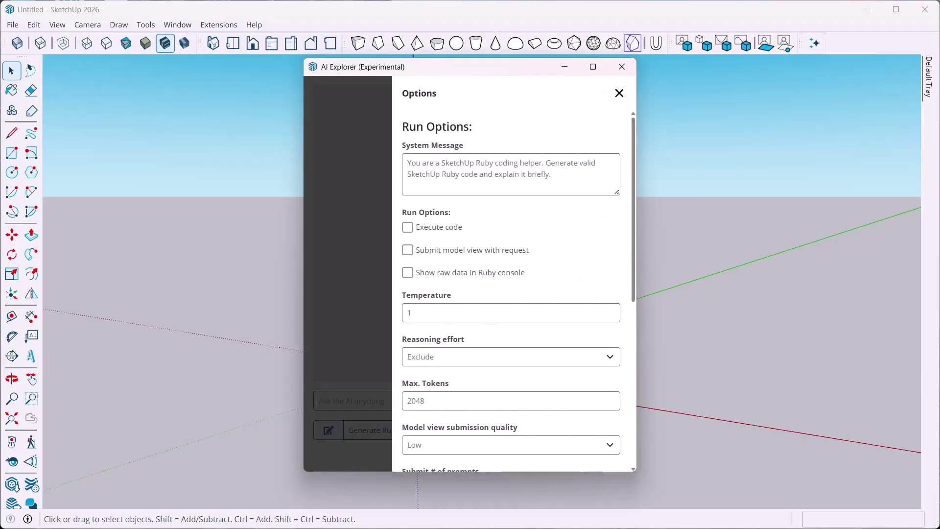
scroll(511, 314, down, 6)
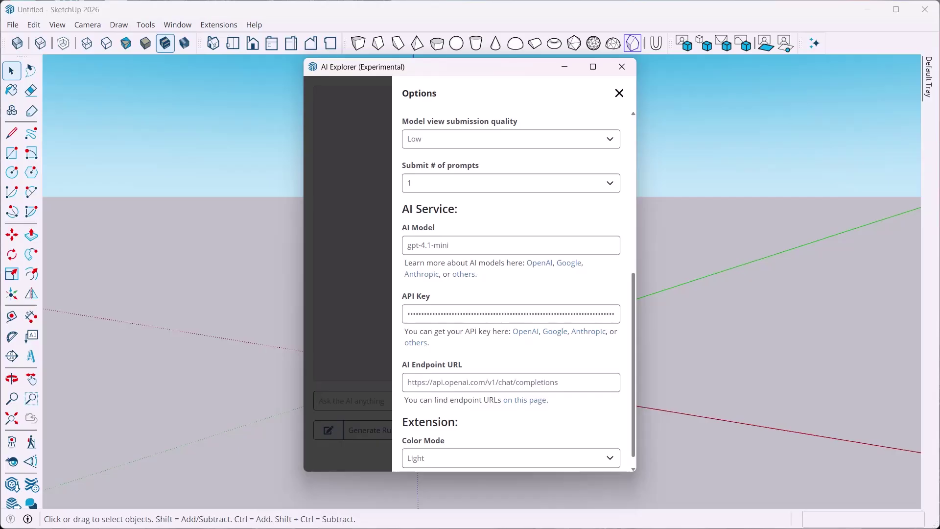
drag(568, 383, 405, 382)
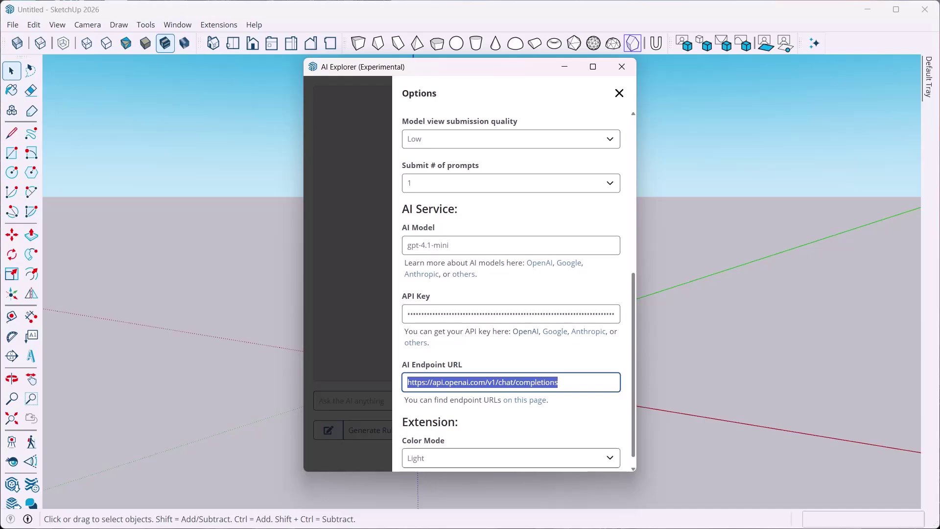
scroll(512, 293, up, 5)
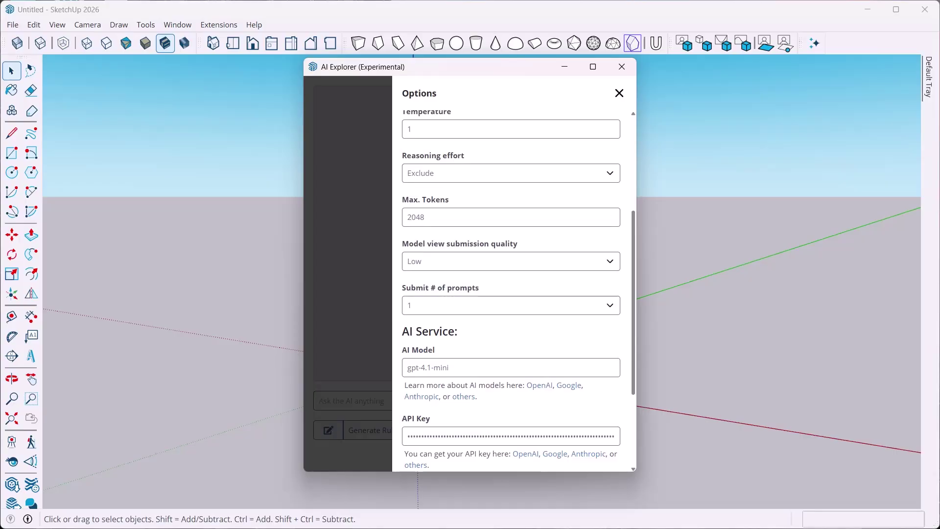
scroll(512, 293, down, 5)
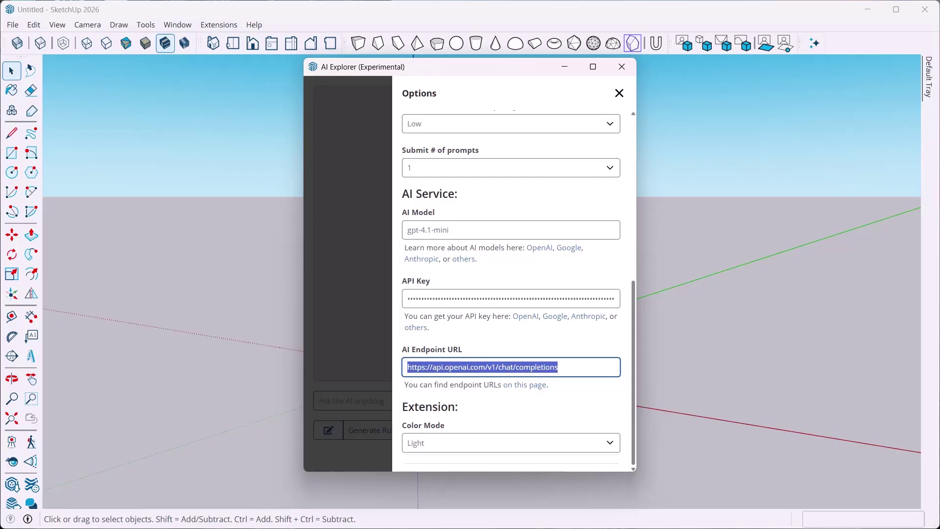
scroll(512, 294, up, 10)
click(620, 94)
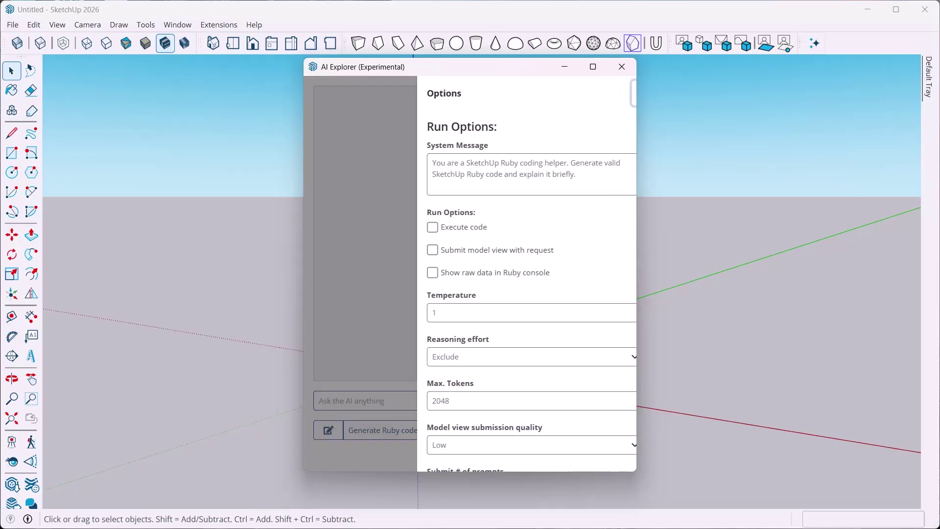